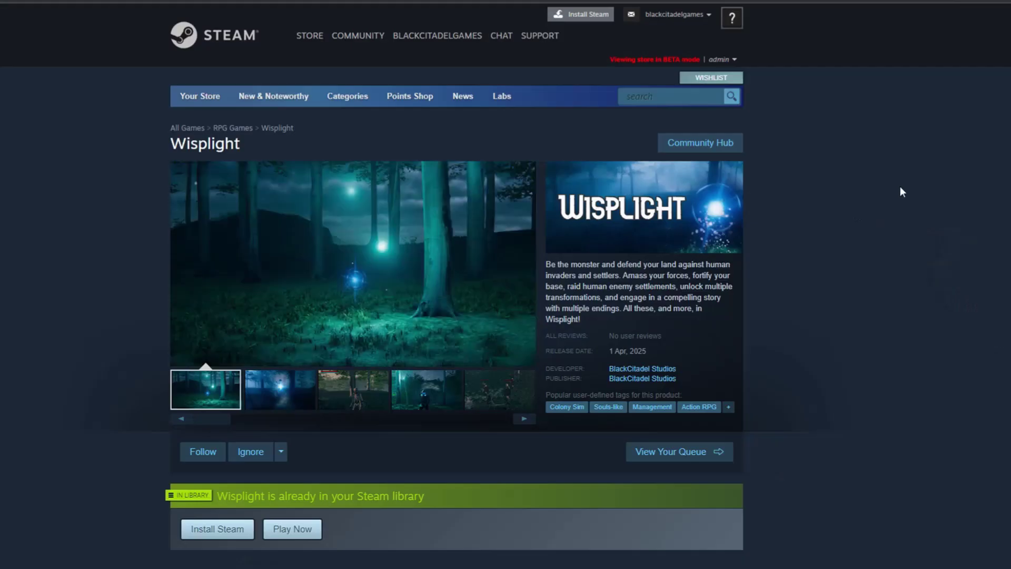
# - Cycle through three Wisplight screenshot thumbnails to show later images in the main viewer
pyautogui.click(280, 390)
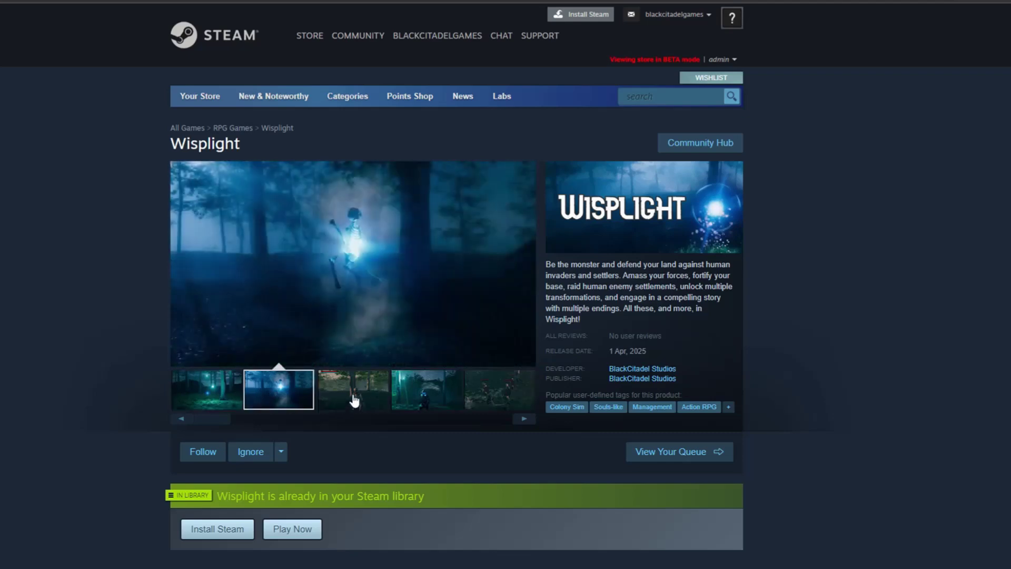
pyautogui.click(424, 390)
pyautogui.click(497, 389)
pyautogui.scroll(-2, 544, 348)
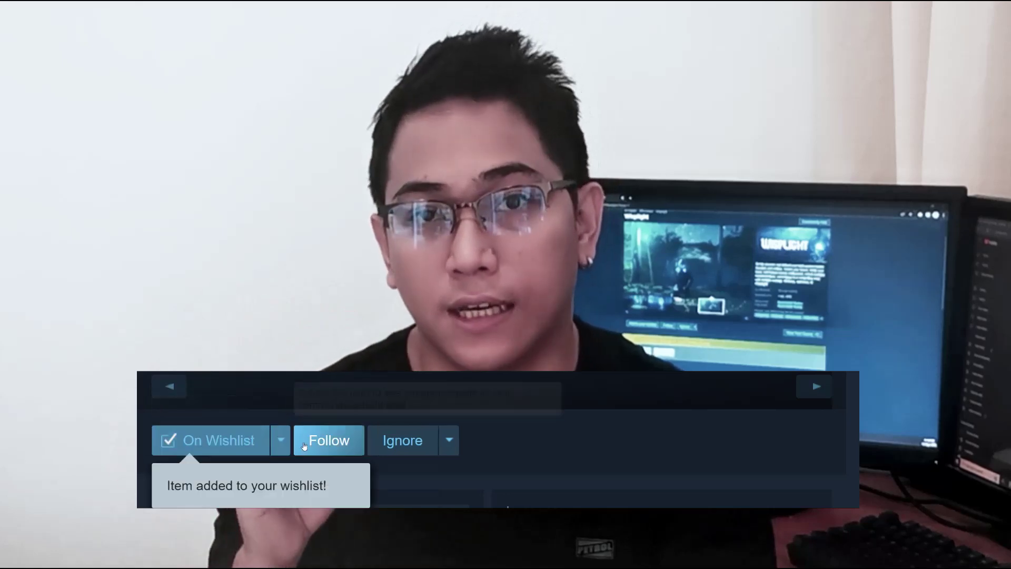
# - Follow Wisplight to receive its community announcements
pyautogui.click(330, 446)
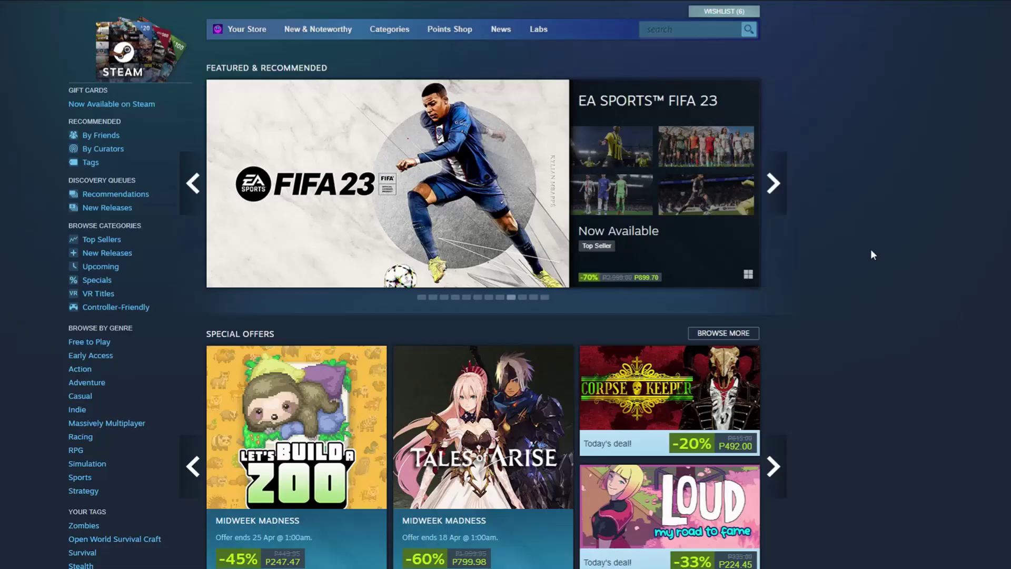
# - Scroll the Steam Store front page down to the footer with the Steam Distribution link
pyautogui.scroll(-8, 871, 253)
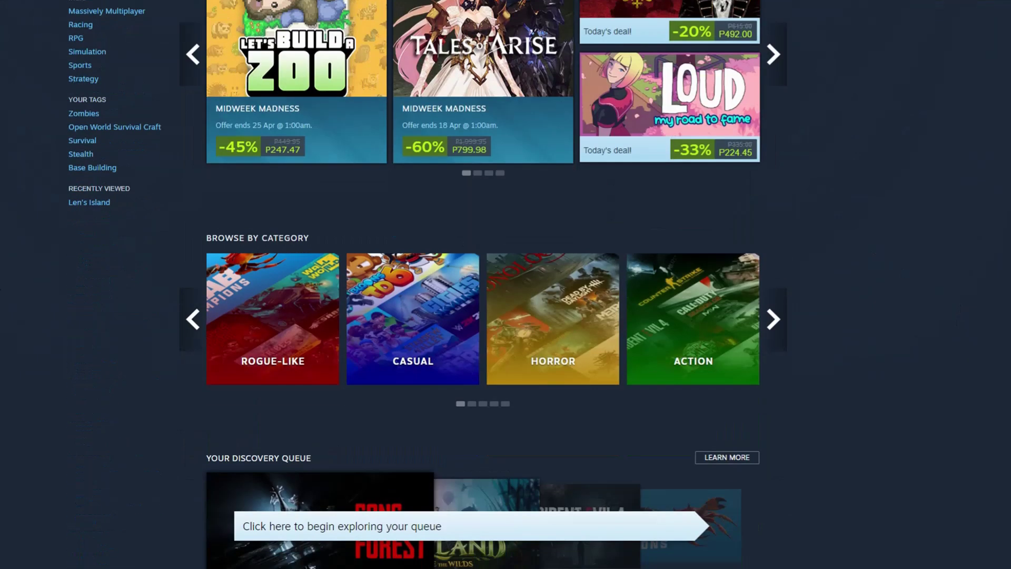
pyautogui.scroll(-8, 871, 253)
pyautogui.scroll(-8, 26, 276)
pyautogui.scroll(-2, 63, 264)
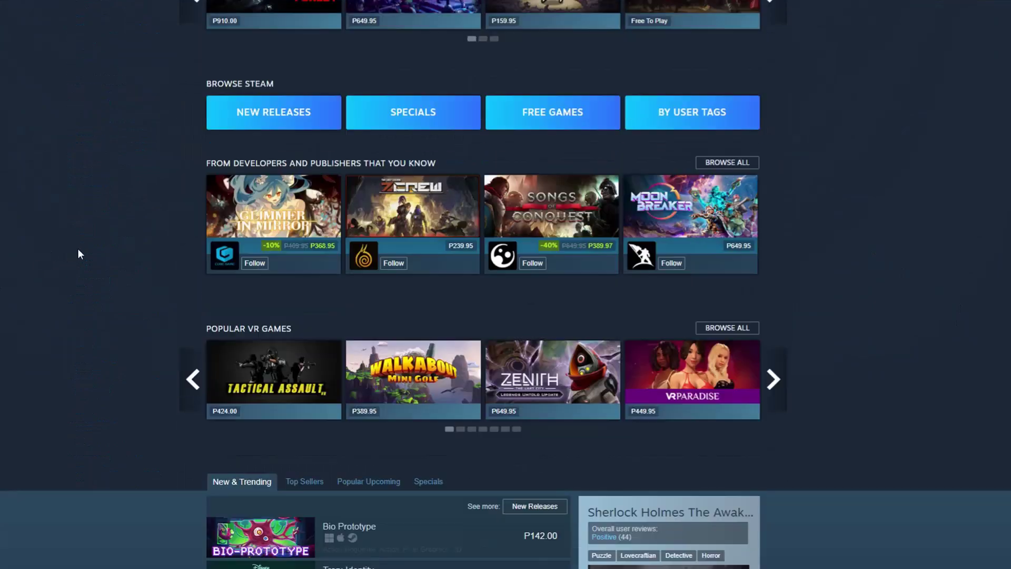
pyautogui.scroll(-5, 90, 239)
pyautogui.scroll(-4, 105, 229)
pyautogui.scroll(-8, 105, 230)
pyautogui.scroll(-7, 105, 231)
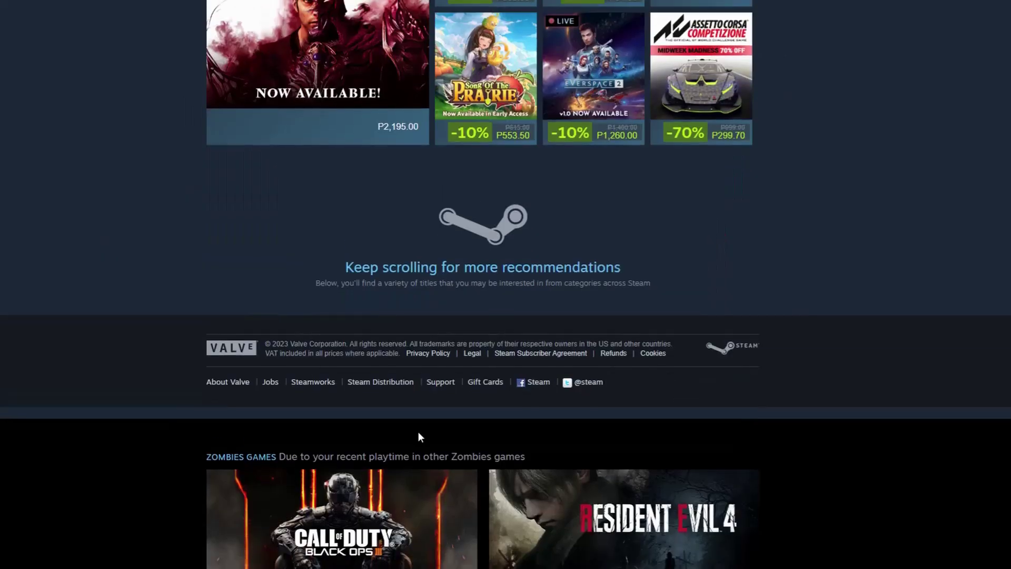
pyautogui.click(387, 390)
pyautogui.tripleClick(421, 204)
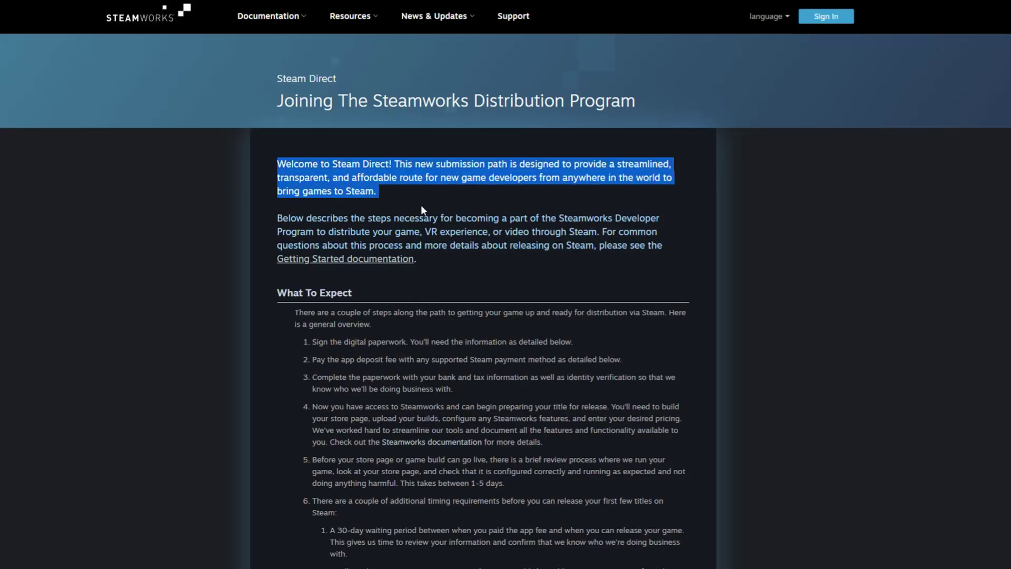
pyautogui.click(397, 210)
pyautogui.moveTo(321, 218); pyautogui.dragTo(463, 245)
pyautogui.scroll(-2, 305, 311)
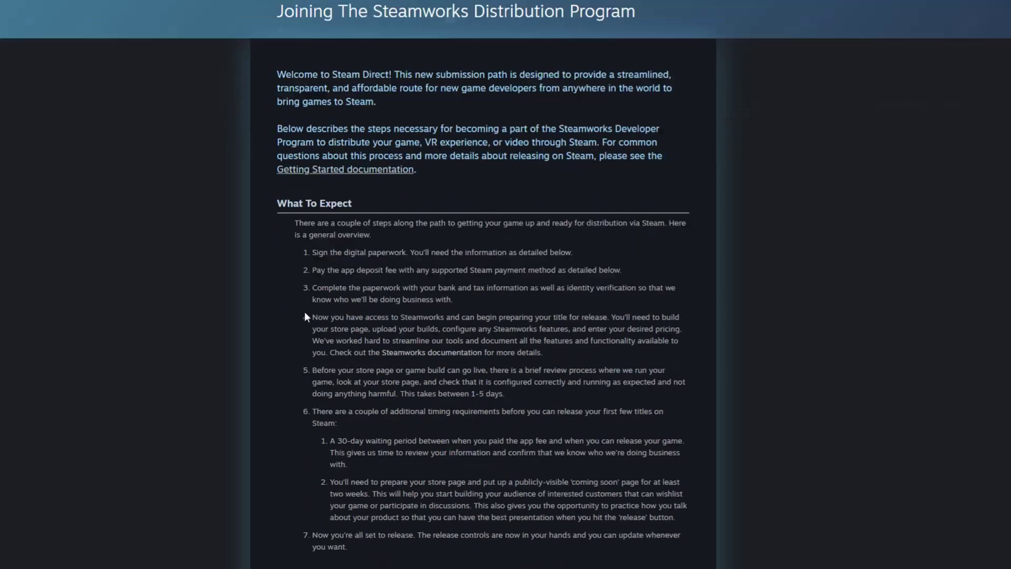
pyautogui.moveTo(311, 224)
pyautogui.mouseDown()
pyautogui.moveTo(574, 224)
pyautogui.moveTo(313, 241)
pyautogui.mouseUp()
pyautogui.click(622, 241)
pyautogui.moveTo(476, 271); pyautogui.dragTo(312, 259)
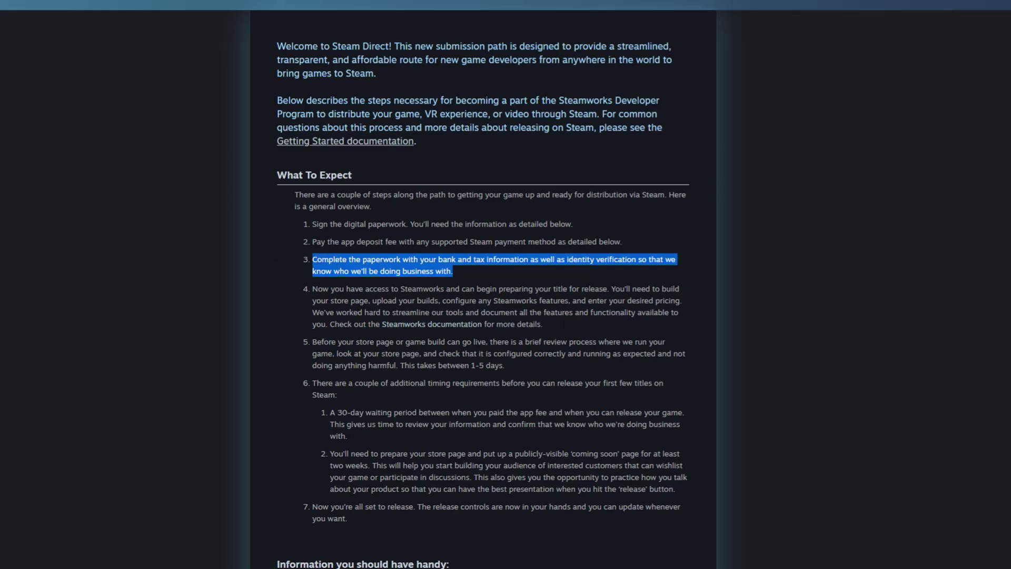
pyautogui.moveTo(543, 324); pyautogui.dragTo(295, 292)
pyautogui.click(543, 368)
pyautogui.moveTo(544, 369)
pyautogui.mouseDown()
pyautogui.moveTo(311, 342)
pyautogui.moveTo(336, 295)
pyautogui.mouseUp()
pyautogui.click(370, 341)
pyautogui.scroll(-2, 370, 342)
pyautogui.click(377, 375)
pyautogui.moveTo(675, 371); pyautogui.dragTo(330, 336)
pyautogui.click(482, 403)
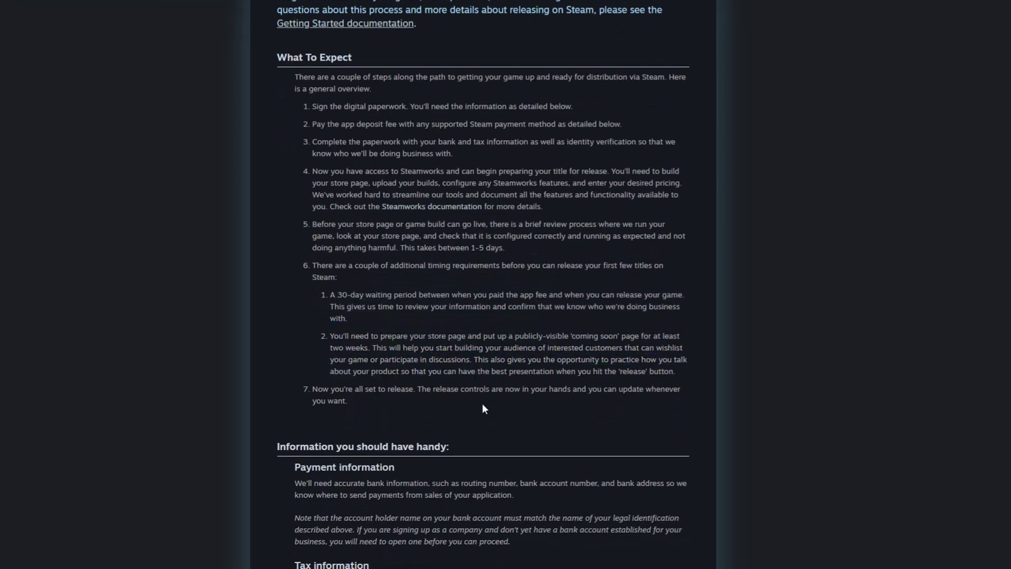
pyautogui.moveTo(482, 403); pyautogui.dragTo(312, 389)
pyautogui.scroll(-7, 472, 440)
pyautogui.moveTo(472, 291)
pyautogui.mouseDown()
pyautogui.moveTo(521, 292)
pyautogui.moveTo(295, 279)
pyautogui.mouseUp()
pyautogui.scroll(-1, 533, 295)
pyautogui.click(463, 330)
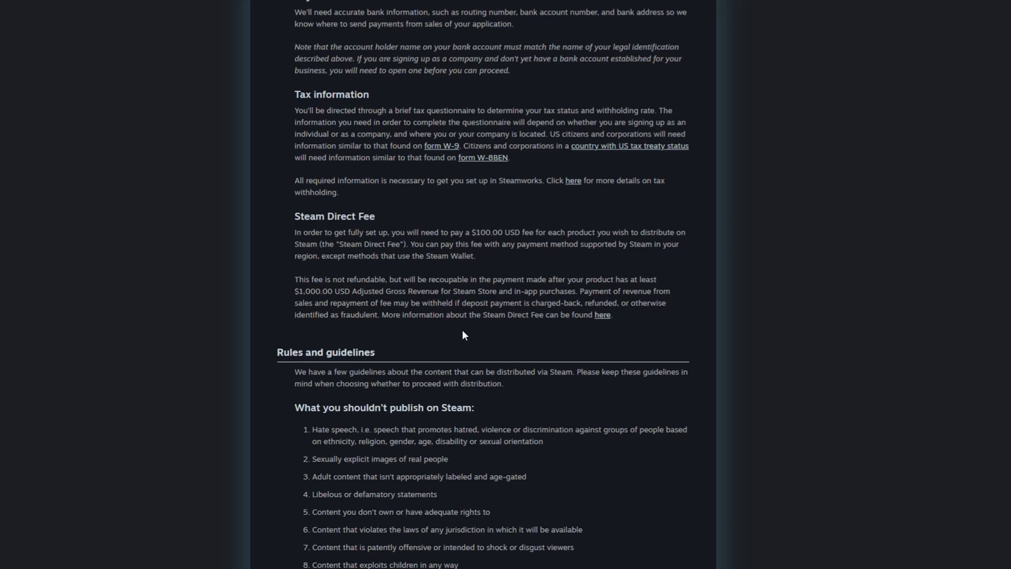
pyautogui.moveTo(443, 291); pyautogui.dragTo(351, 291)
pyautogui.scroll(-4, 483, 284)
pyautogui.scroll(-1, 354, 156)
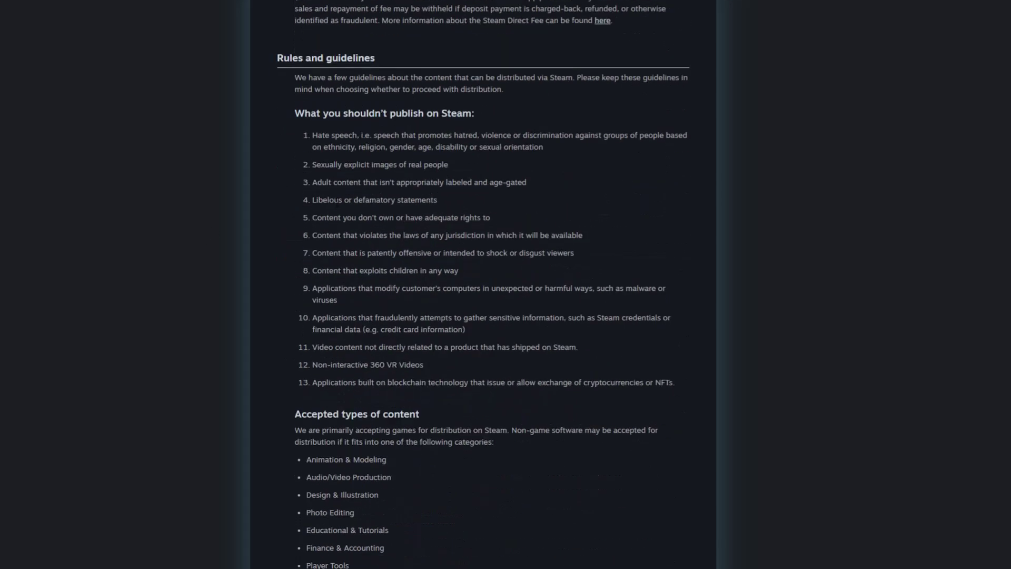
pyautogui.scroll(-4, 396, 285)
pyautogui.scroll(-2, 405, 273)
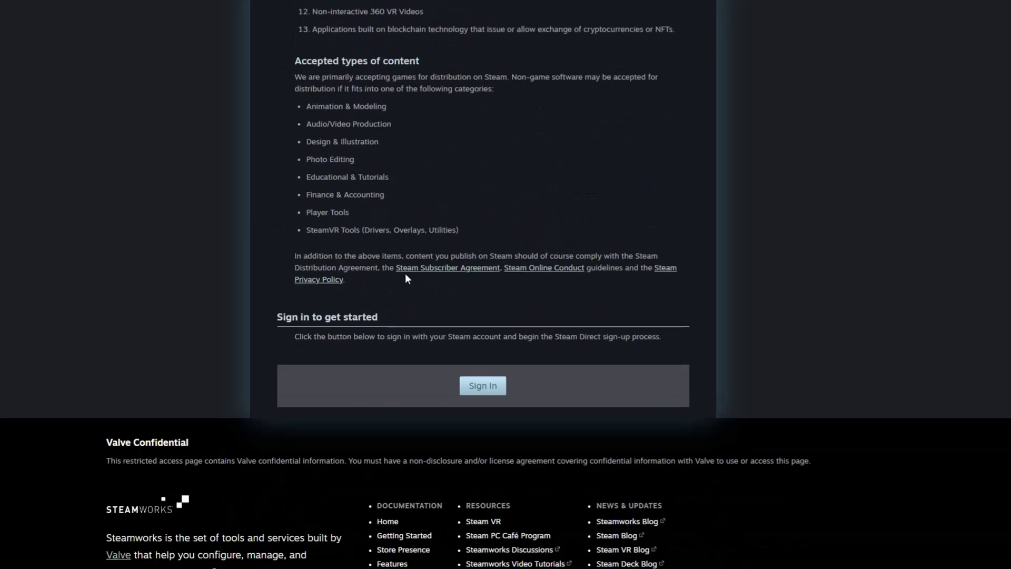
# - Begin Steamworks sign-in, review the Join Steamworks options, and start creating a new Steam account
pyautogui.click(494, 387)
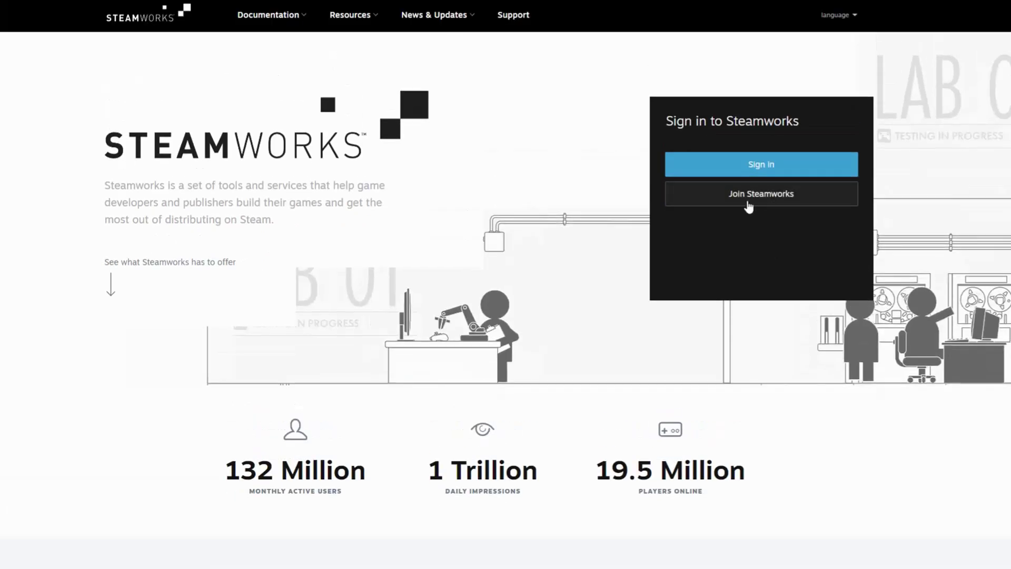
pyautogui.click(748, 205)
pyautogui.click(730, 259)
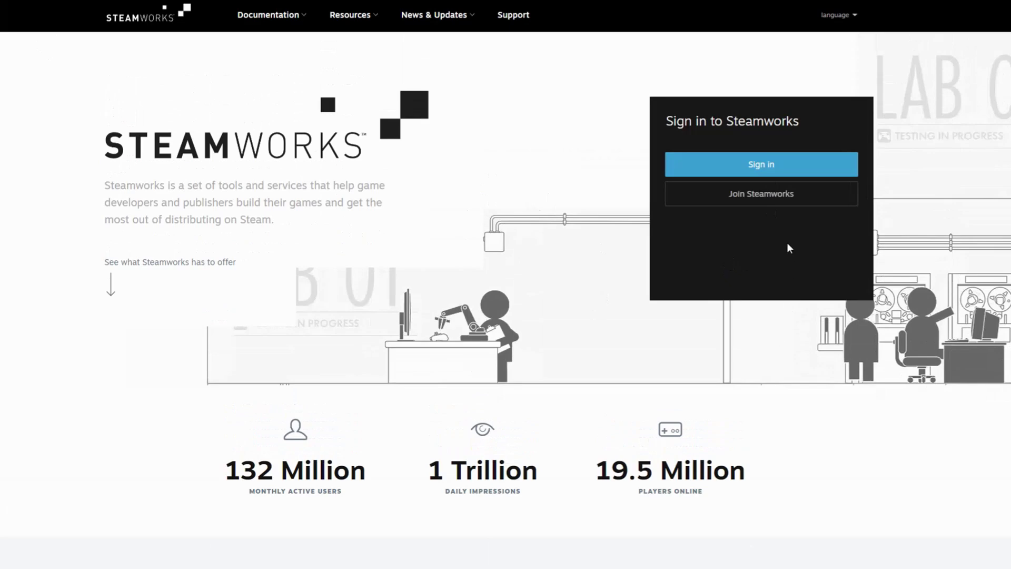
pyautogui.click(769, 193)
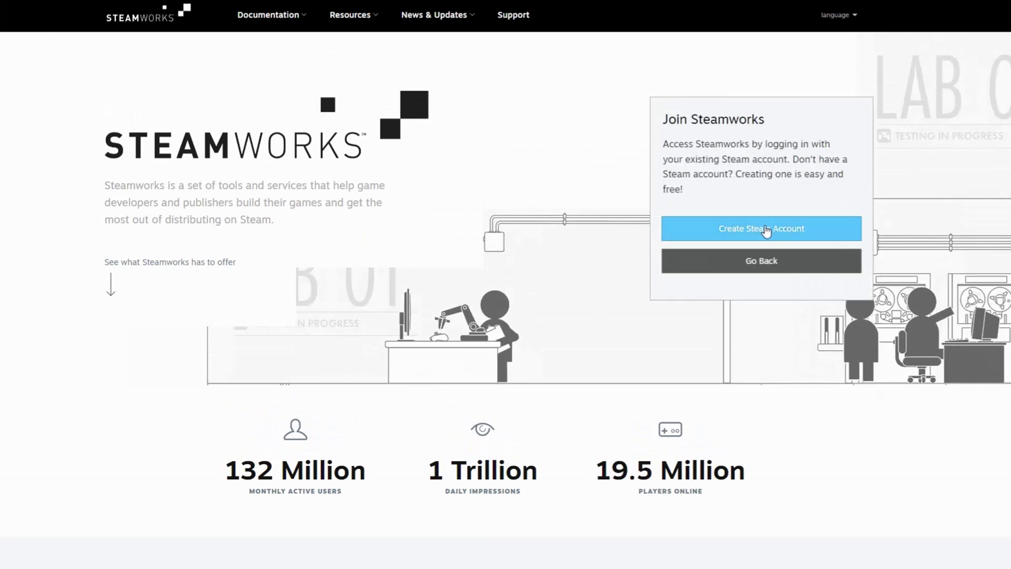
pyautogui.click(766, 230)
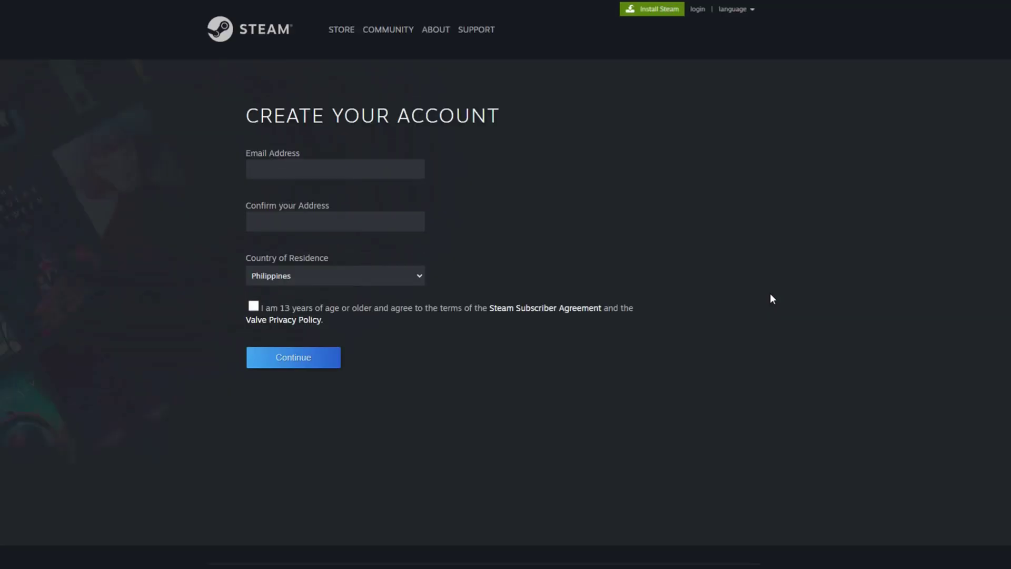
pyautogui.click(316, 171)
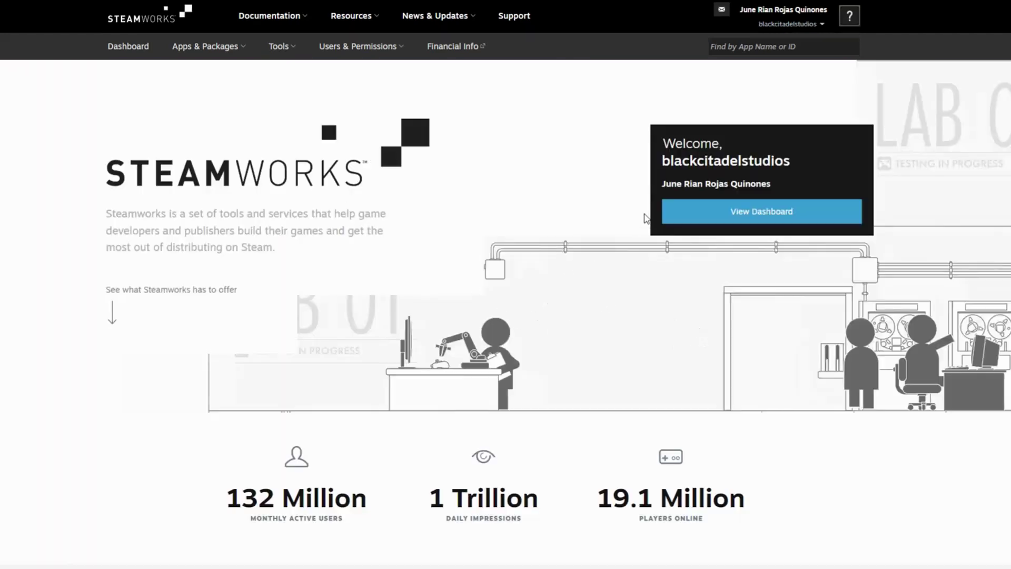
# - From the partner dashboard, start adding a new mailing address for the studio
pyautogui.click(753, 216)
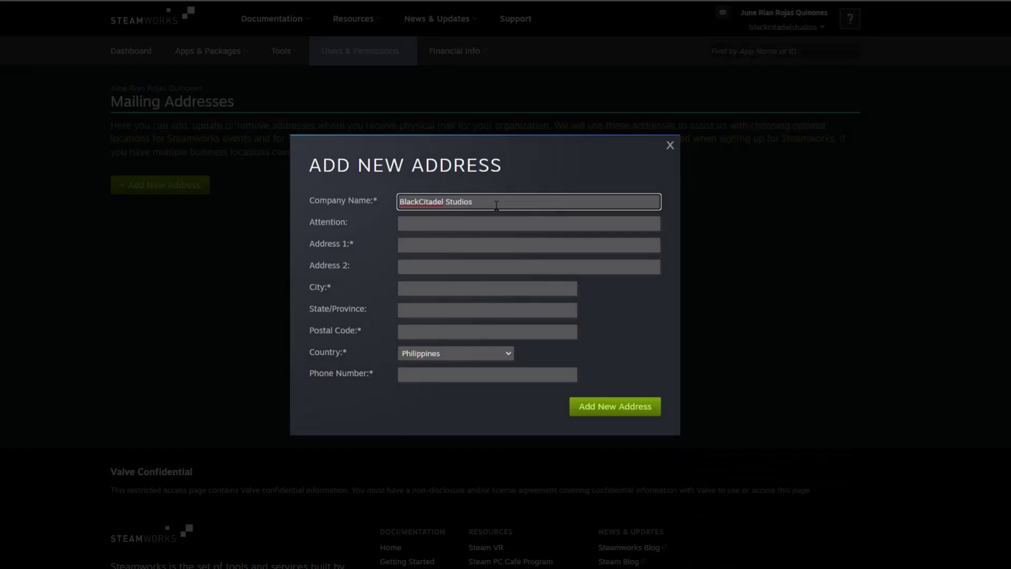
pyautogui.click(472, 224)
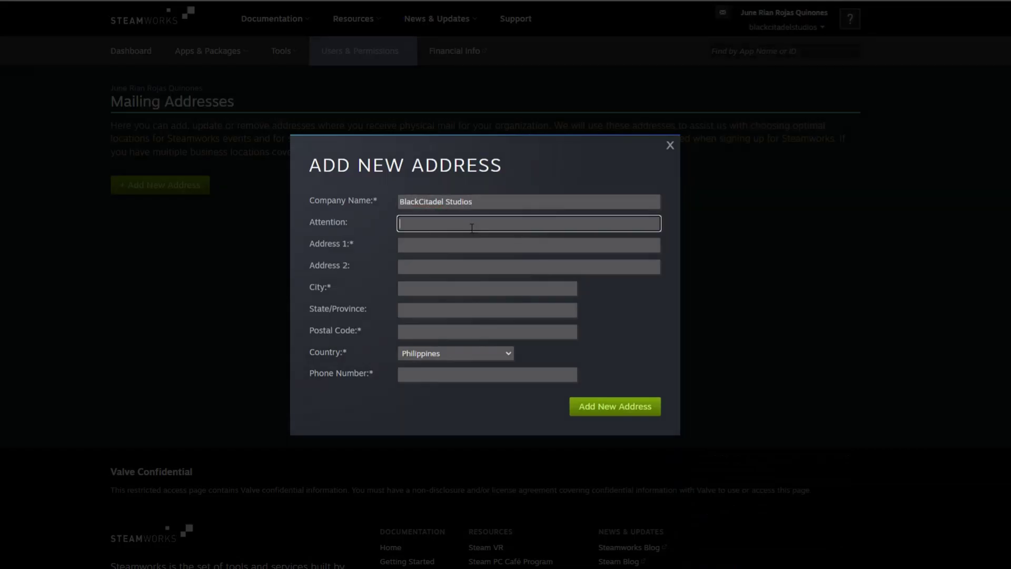
pyautogui.click(454, 251)
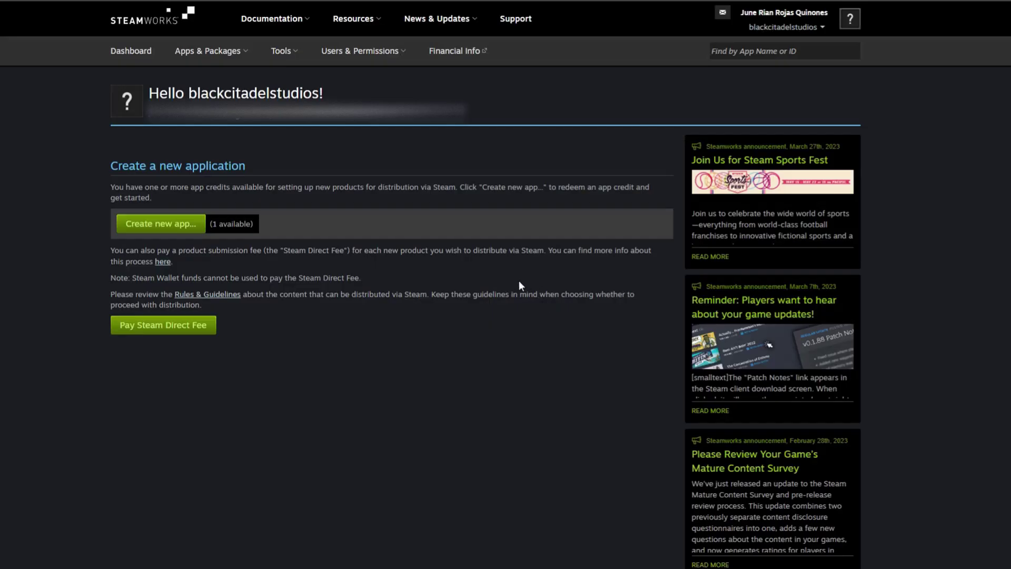
# - Create a new app with the product name Wisplight
pyautogui.click(159, 227)
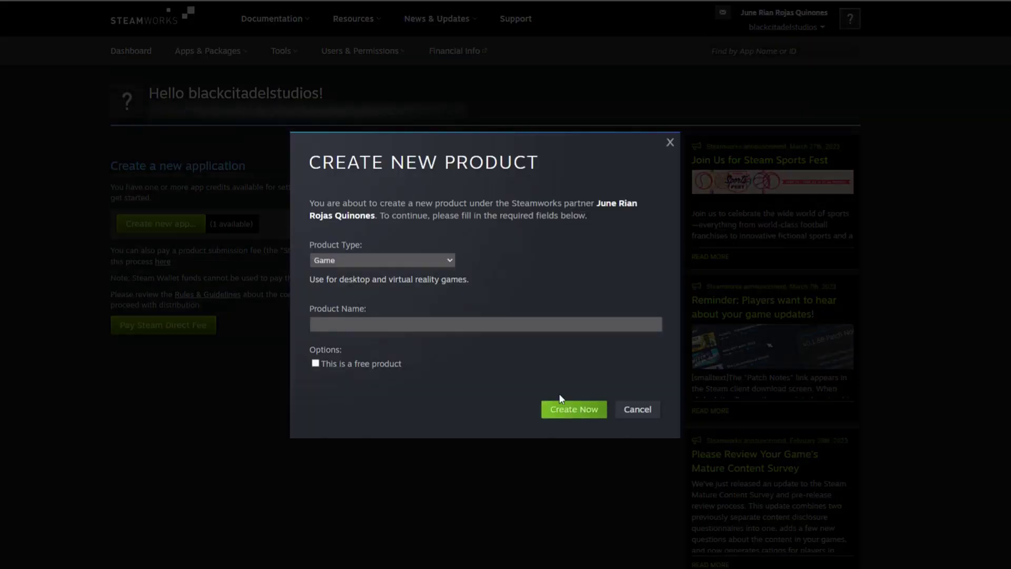
pyautogui.click(437, 325)
pyautogui.write('Wisplight')
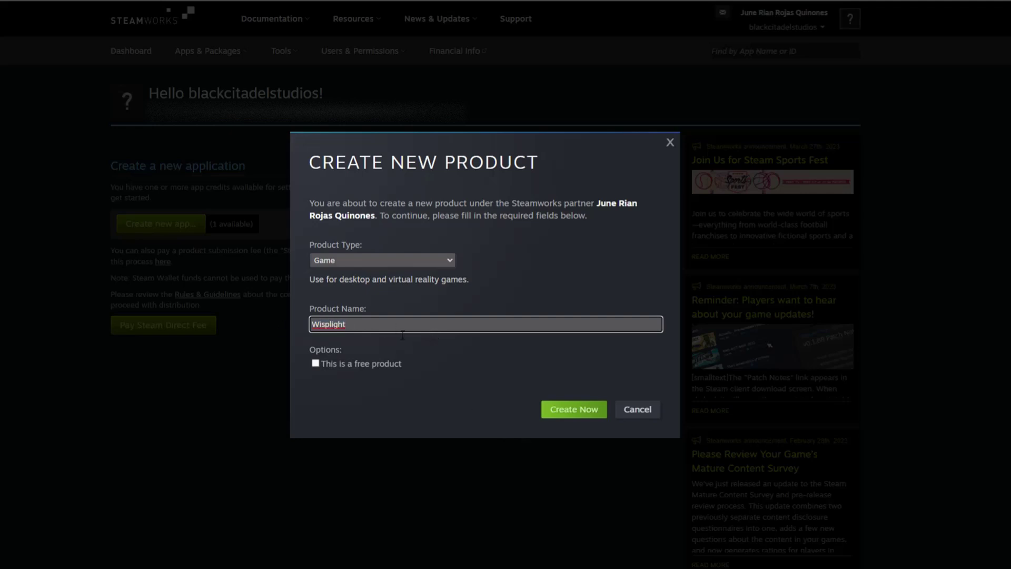
pyautogui.click(585, 411)
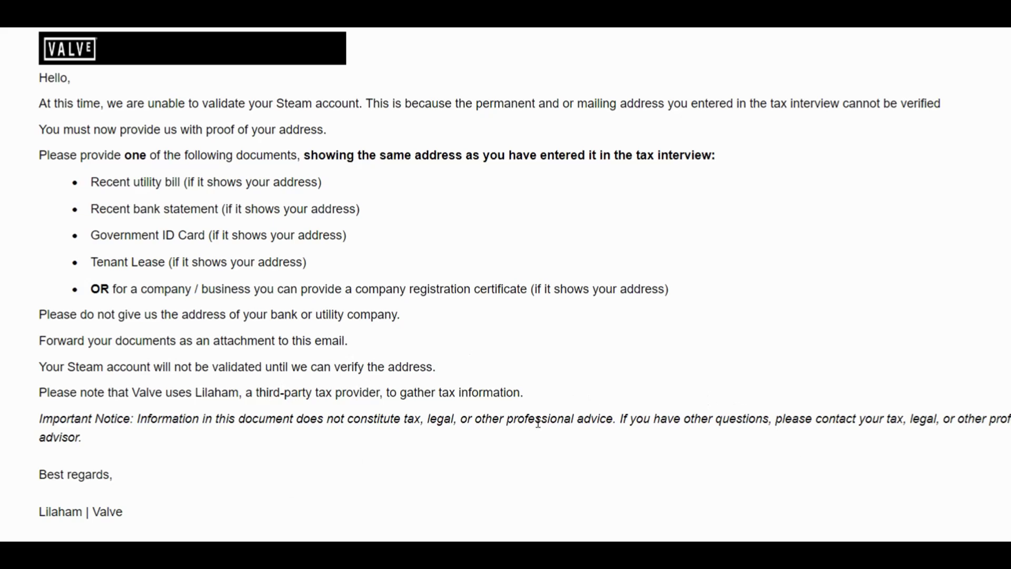
# - Scroll through Valve's INVALID ADDRESS email and the Steamworks welcome email
pyautogui.scroll(1, 537, 422)
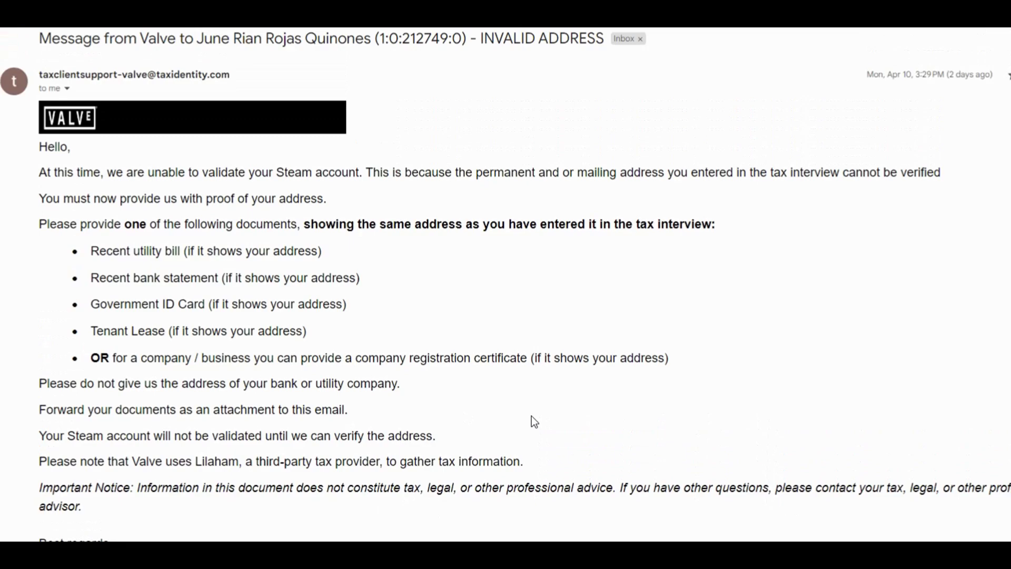
pyautogui.scroll(-1, 532, 416)
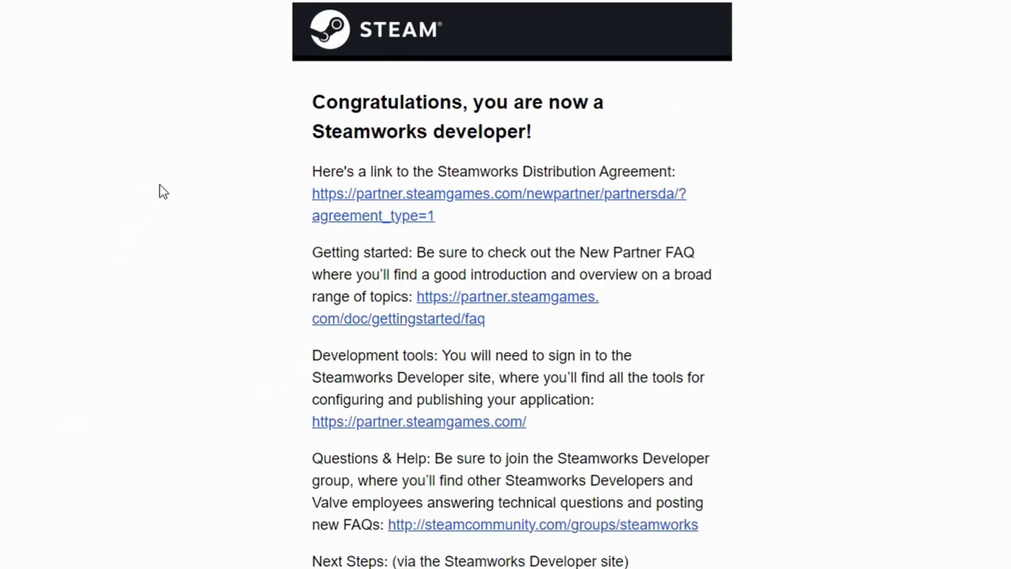
pyautogui.scroll(-1, 163, 191)
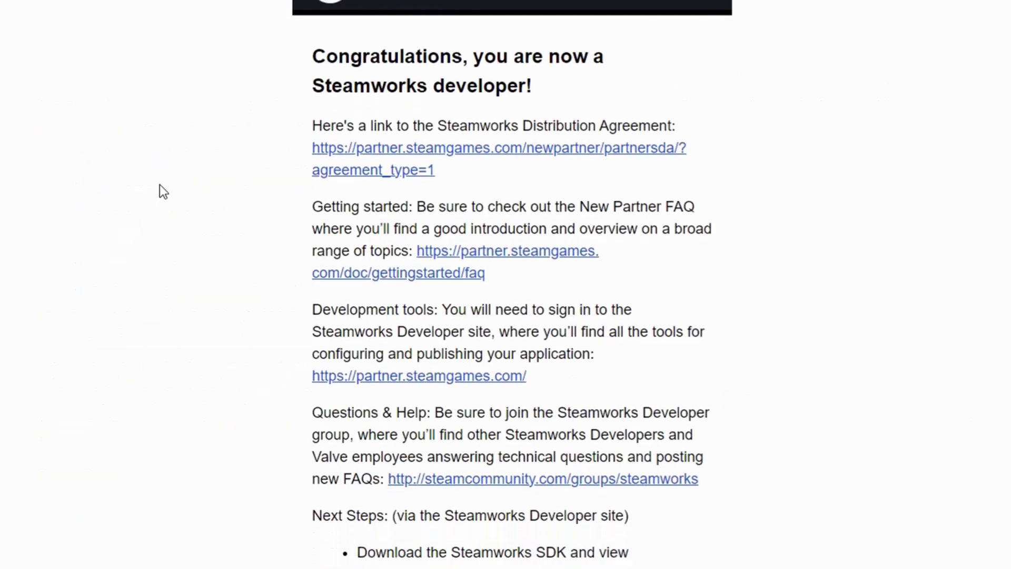
pyautogui.scroll(-1, 163, 192)
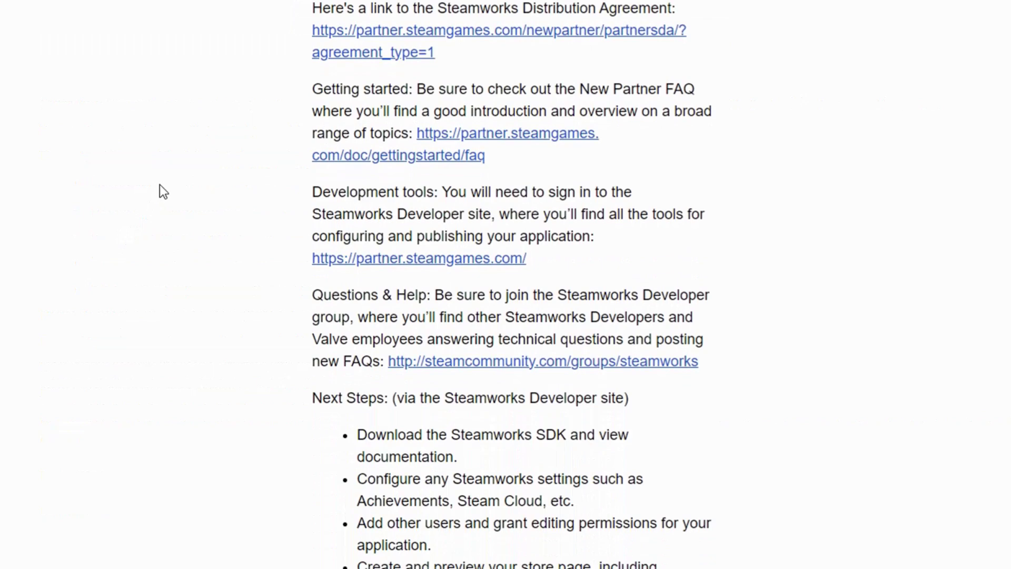
pyautogui.scroll(1, 164, 191)
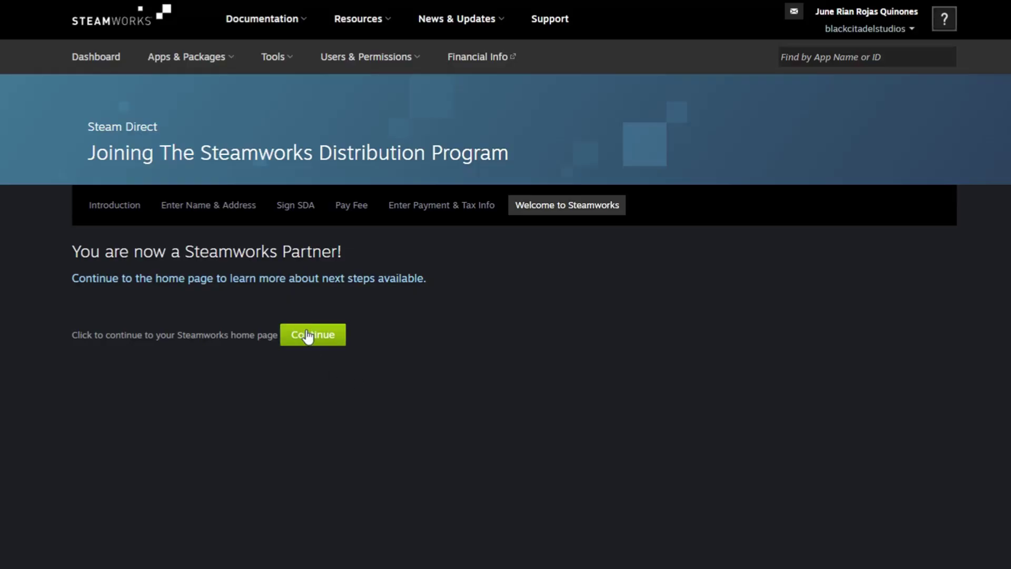
# - Go from the Steamworks home page to Wisplight's checklist and open Basic Info and Descriptions
pyautogui.click(316, 335)
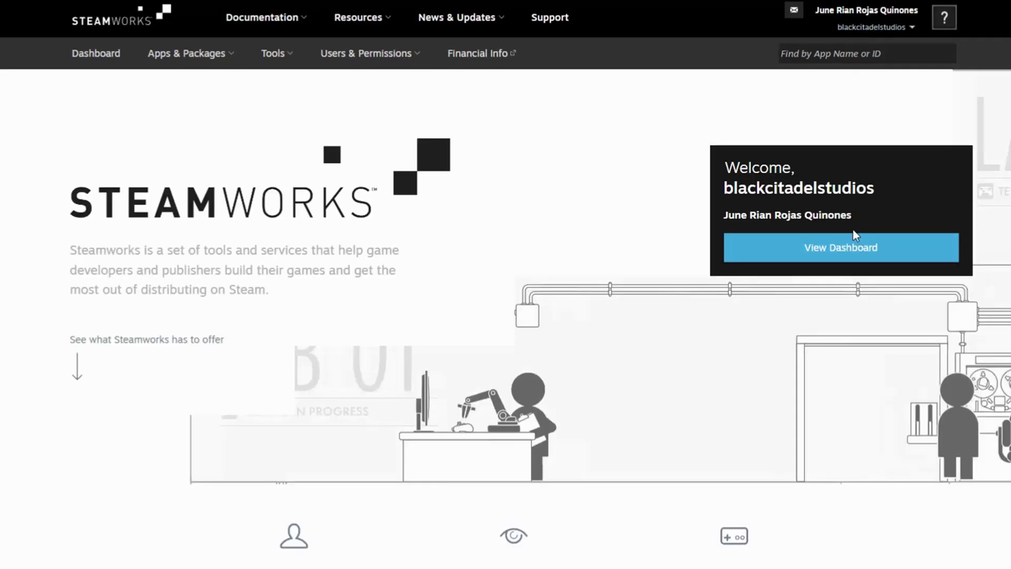
pyautogui.click(800, 250)
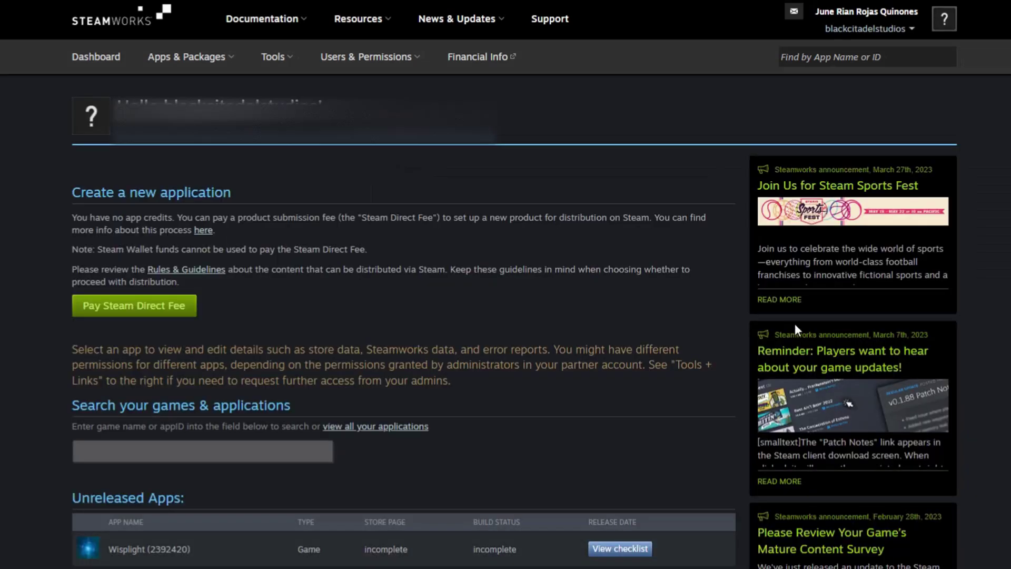
pyautogui.scroll(-3, 373, 261)
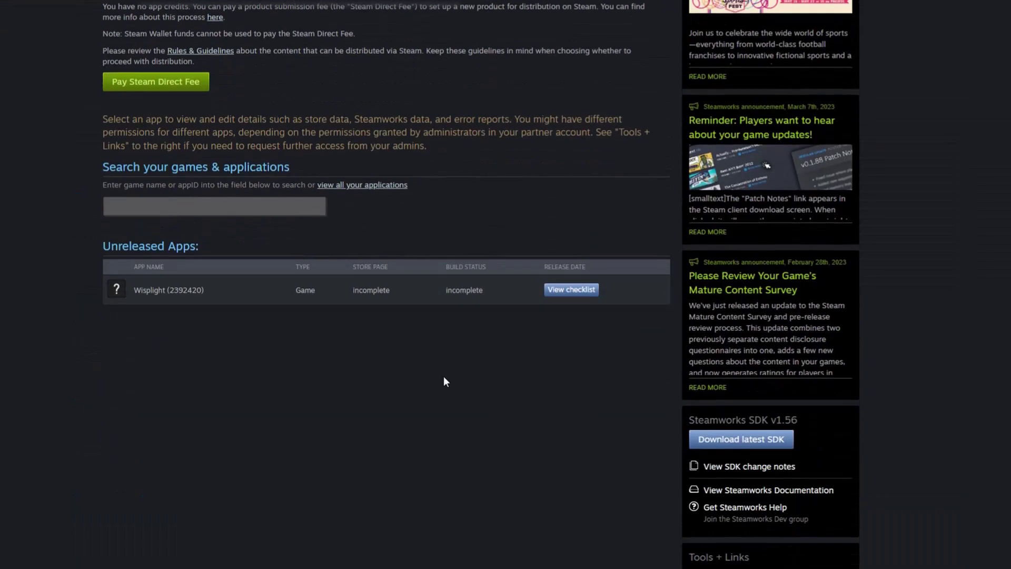
pyautogui.click(568, 295)
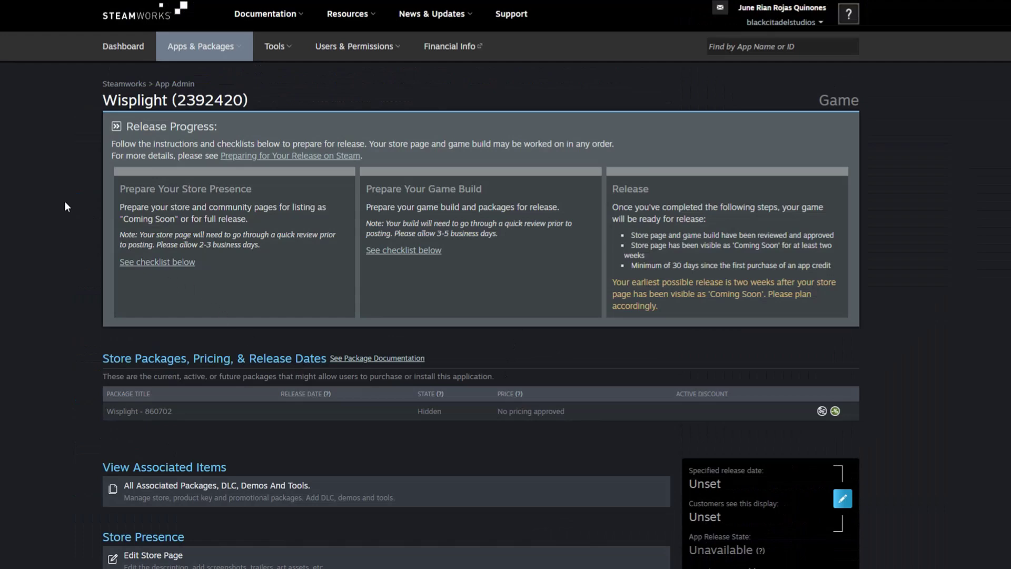
pyautogui.scroll(-10, 915, 310)
pyautogui.scroll(4, 915, 310)
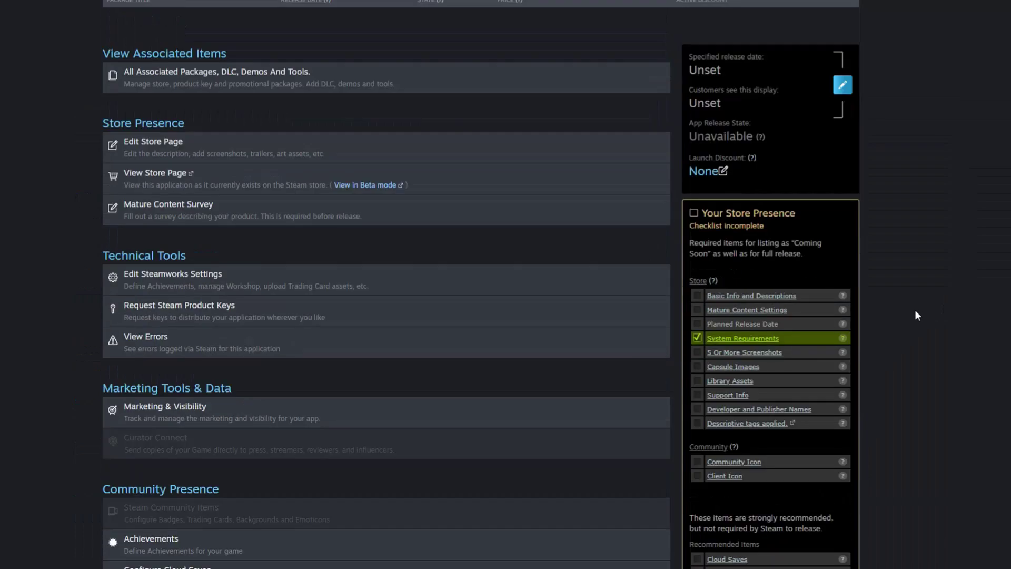
pyautogui.scroll(-1, 914, 310)
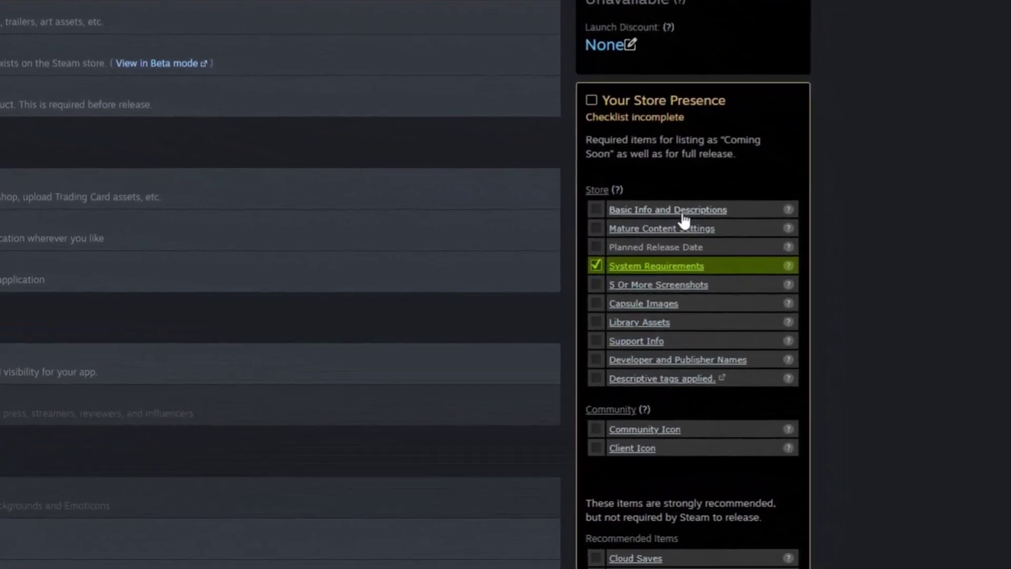
pyautogui.click(700, 220)
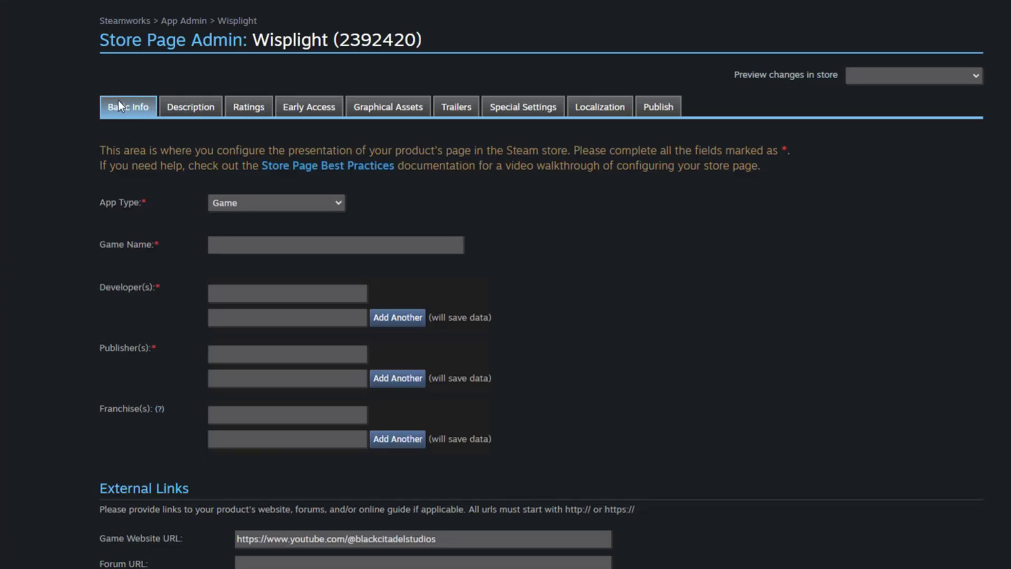
# - Keep App Type as Game and enter BlackCitadel Studios as developer and publisher
pyautogui.click(304, 207)
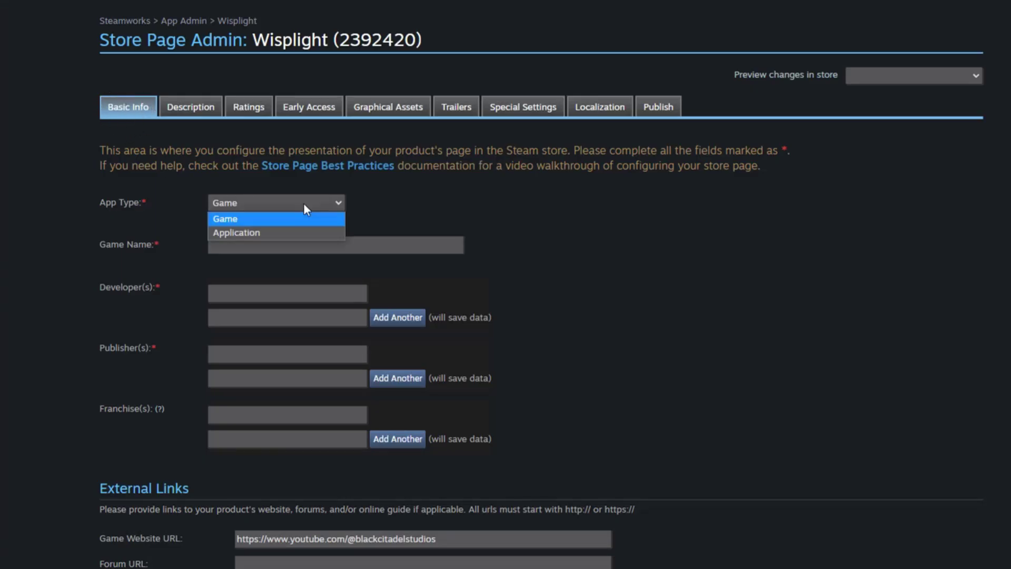
pyautogui.click(243, 218)
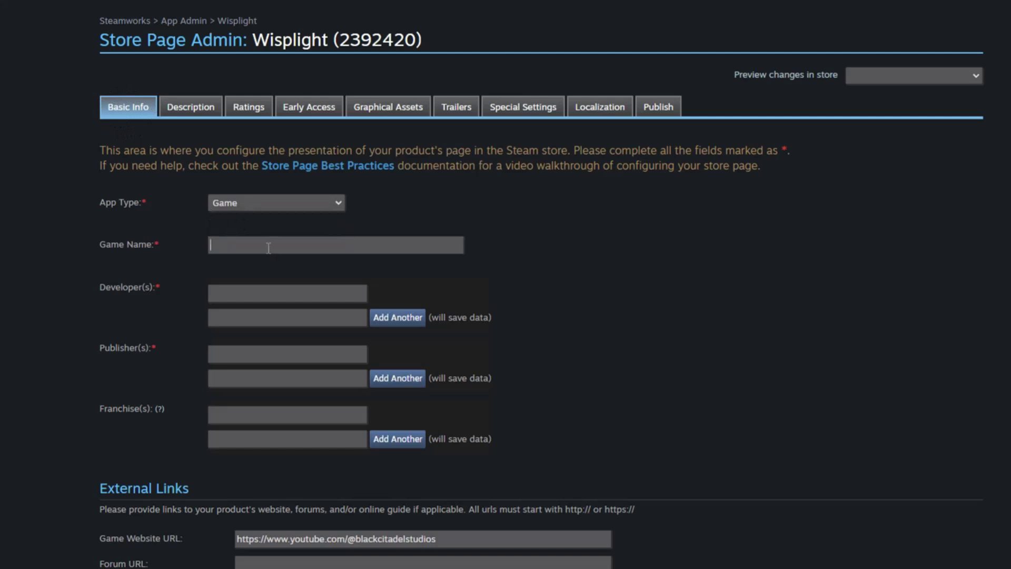
pyautogui.write('Wisplght')
pyautogui.write('Citadel')
pyautogui.write(' Studios')
pyautogui.write('BlackCitadel Stu')
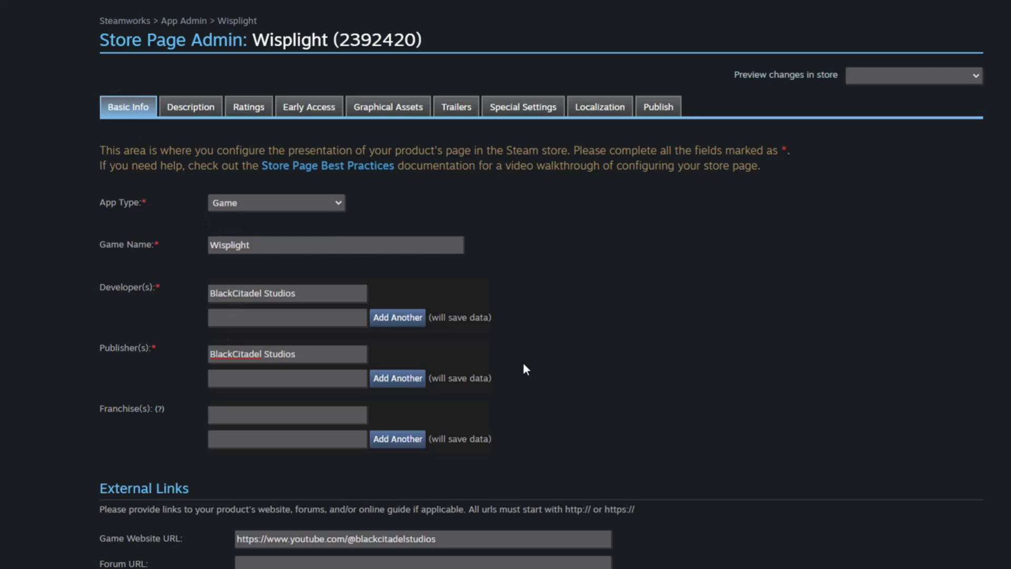
# - Select and review the address in the Game Website URL field
pyautogui.scroll(-6, 522, 363)
pyautogui.moveTo(150, 190); pyautogui.dragTo(276, 195)
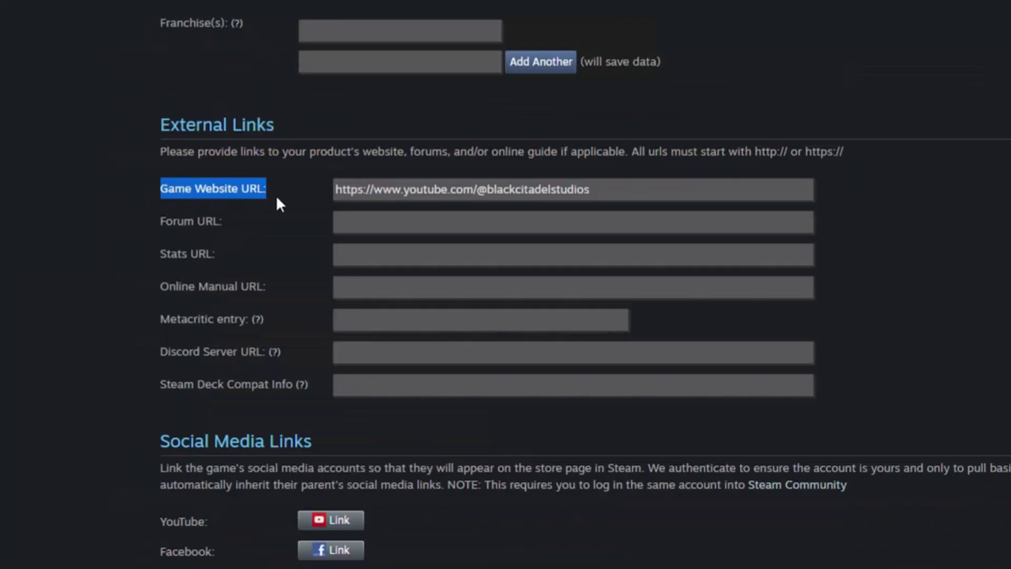
pyautogui.click(282, 217)
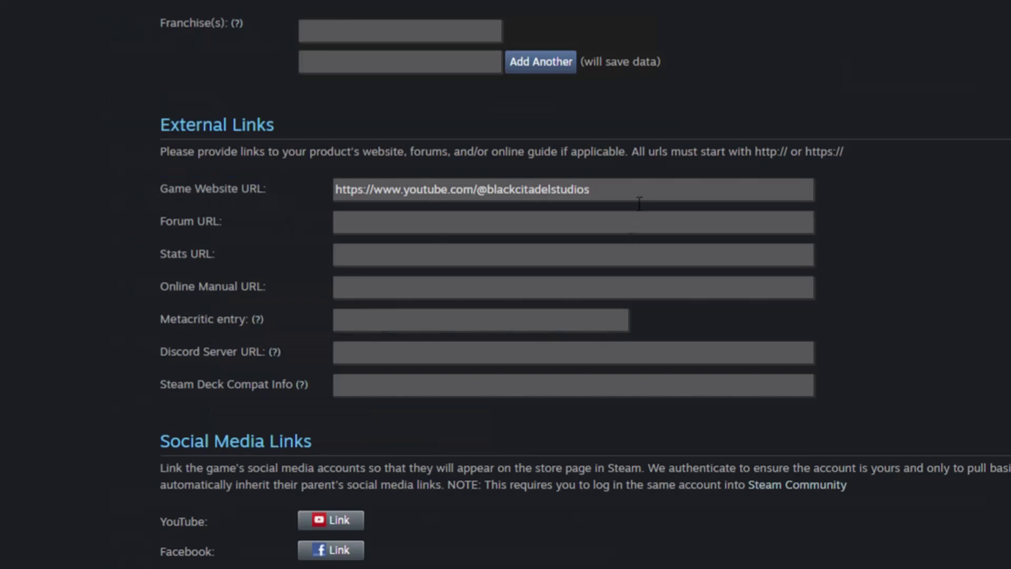
pyautogui.moveTo(591, 198); pyautogui.dragTo(298, 191)
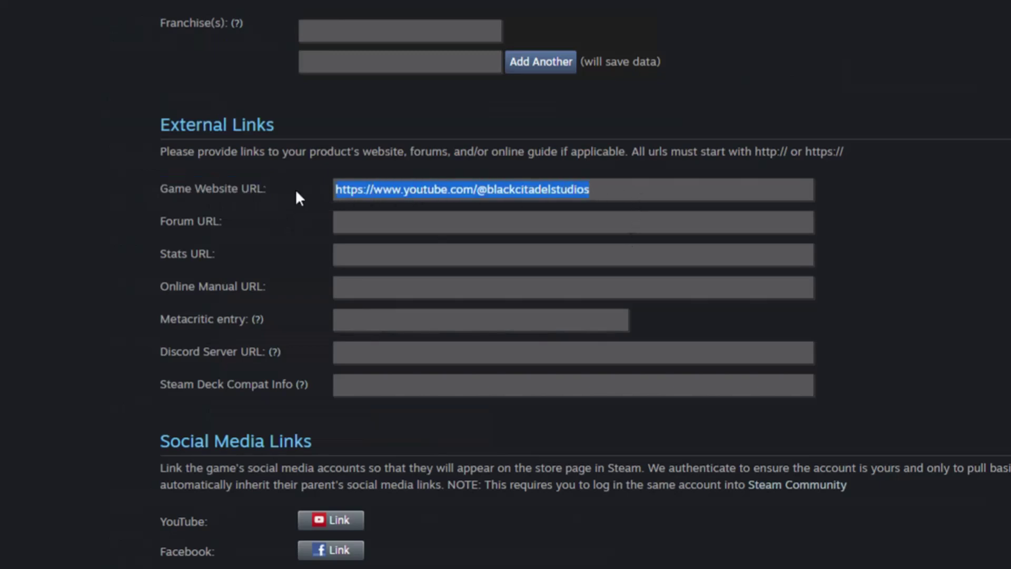
pyautogui.click(52, 185)
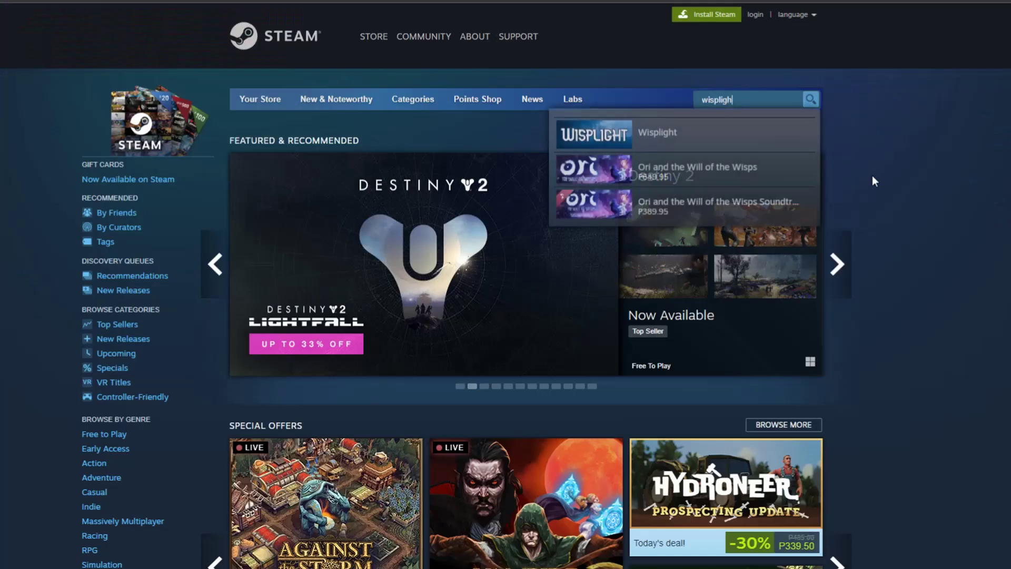
# - Search the Steam store for 'wisplight', open its page, and show the third screenshot
pyautogui.write('t')
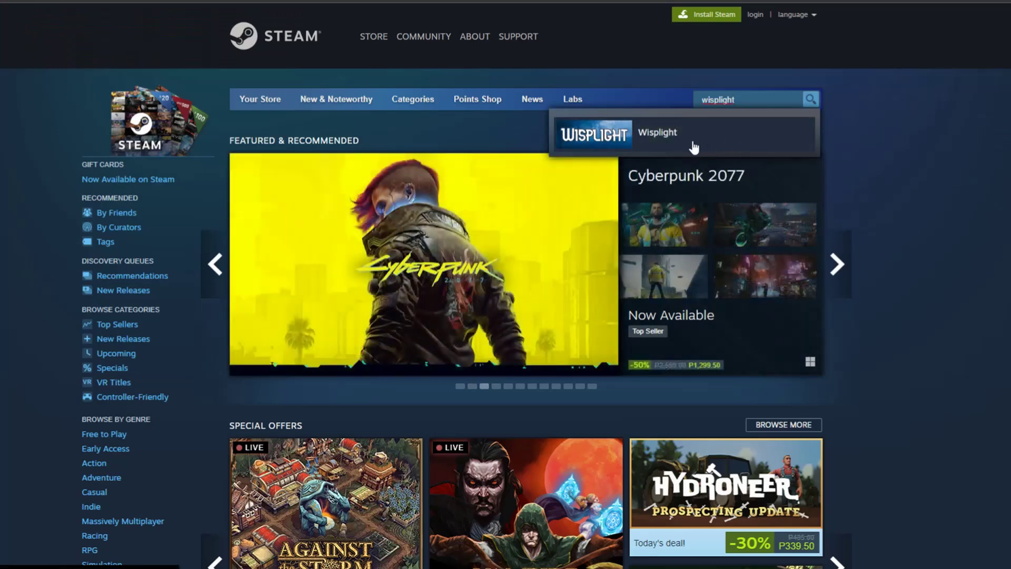
pyautogui.click(694, 147)
pyautogui.click(407, 410)
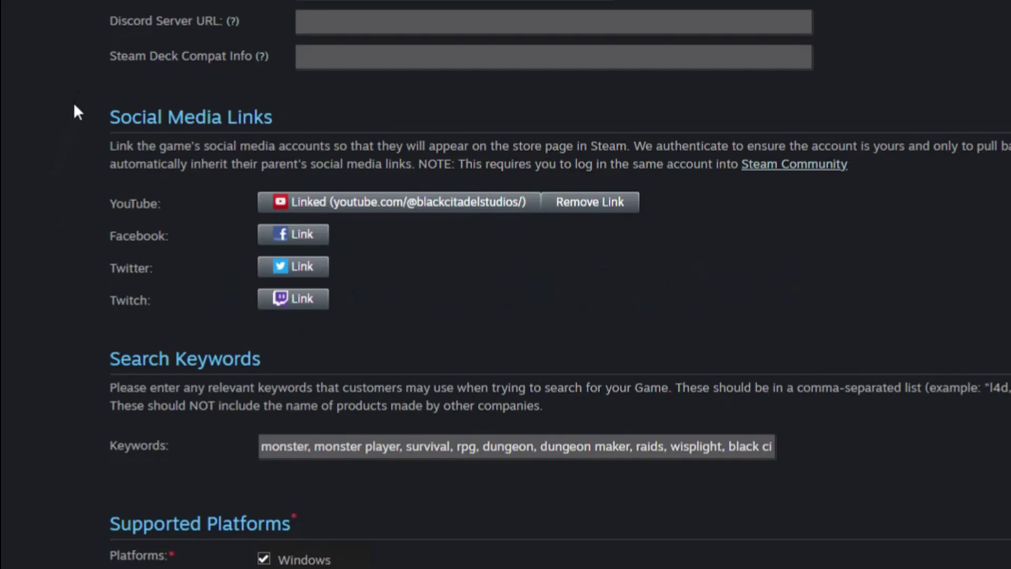
# - Scroll to Search Keywords and select the keywords from monster through blackcitadel studios
pyautogui.scroll(-2, 73, 102)
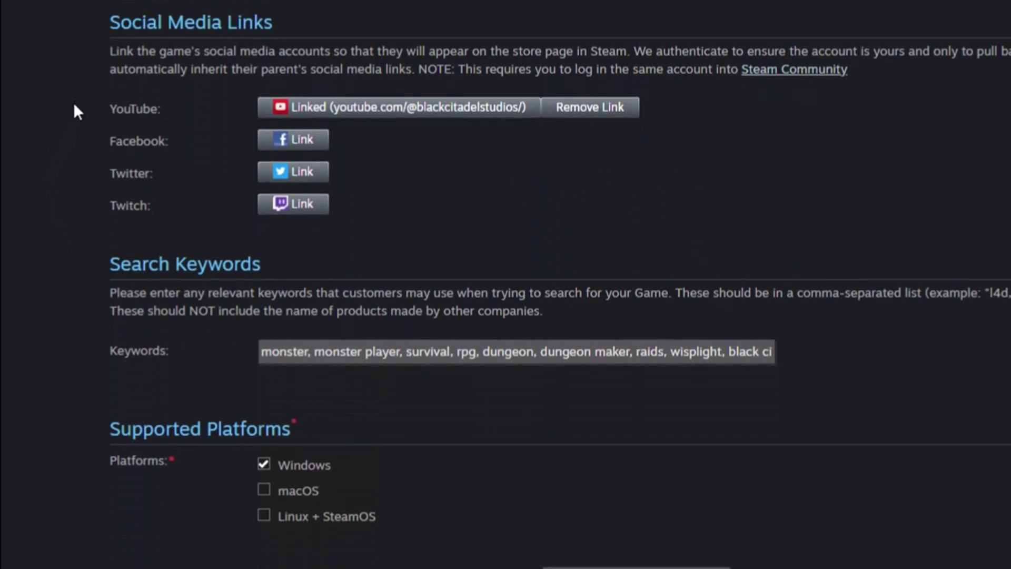
pyautogui.scroll(-2, 74, 102)
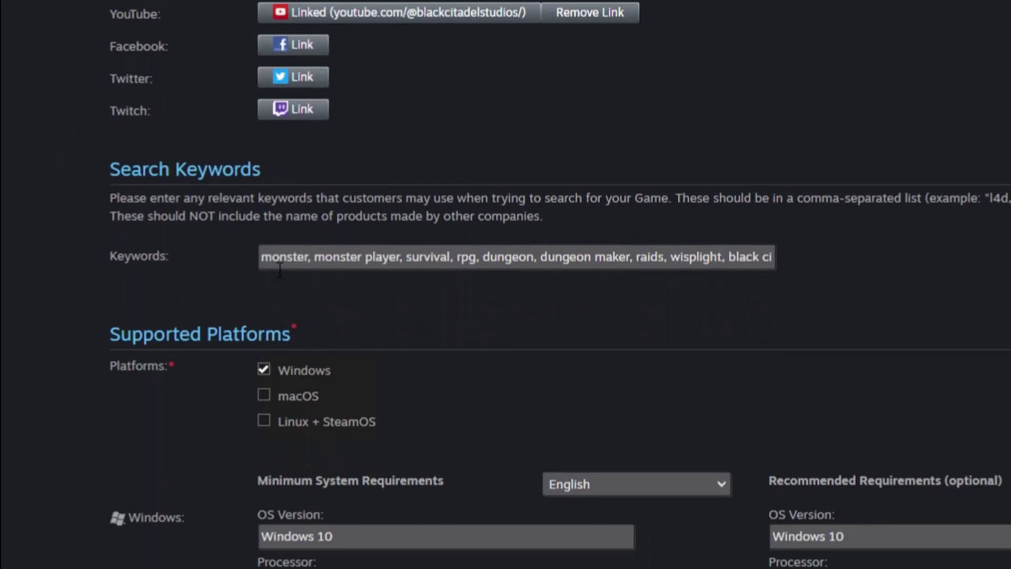
pyautogui.moveTo(273, 268); pyautogui.dragTo(826, 267)
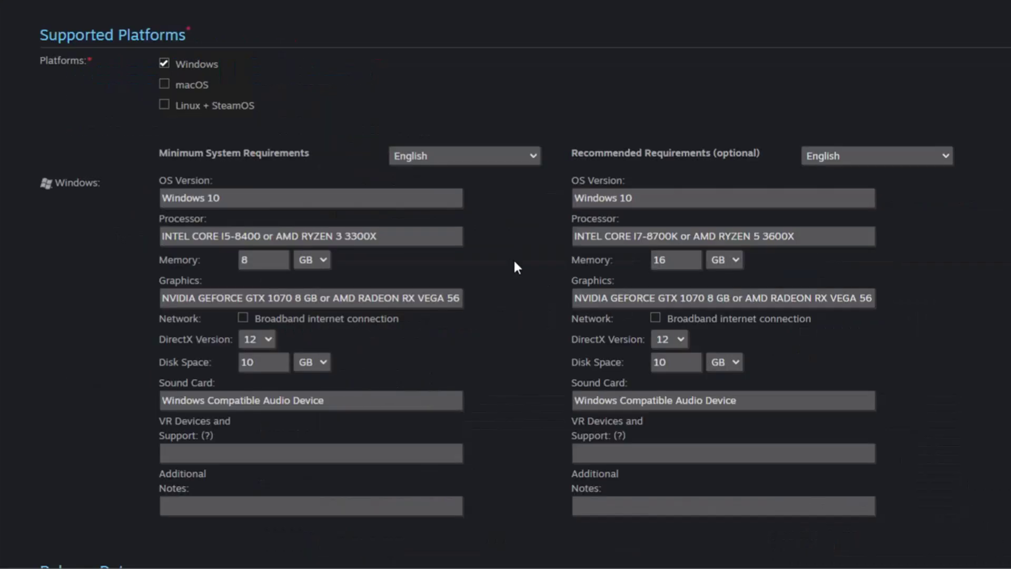
# - Scroll through Wisplight's Windows minimum and recommended system requirements fields
pyautogui.scroll(-2, 514, 263)
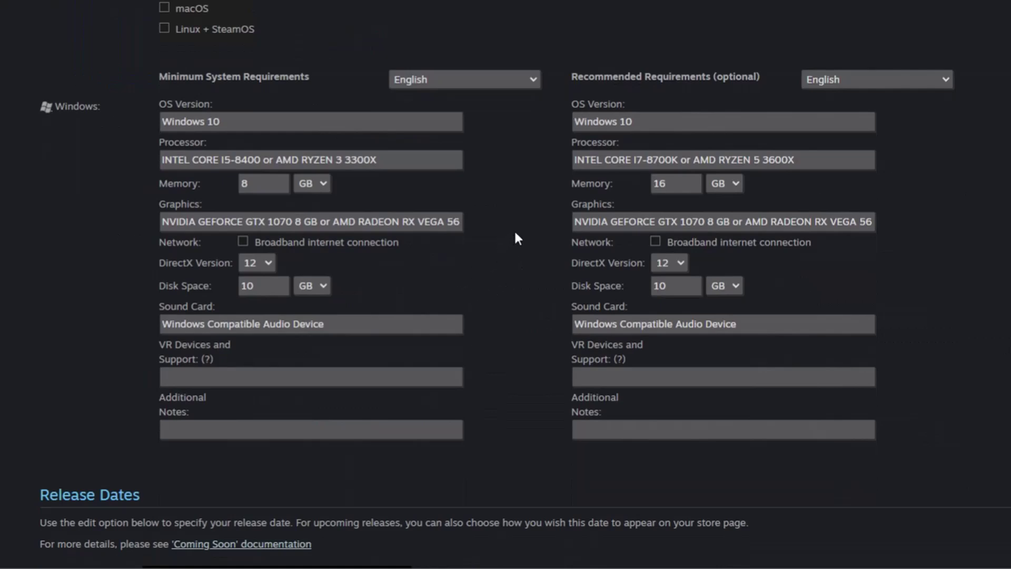
pyautogui.scroll(-3, 58, 283)
pyautogui.scroll(-5, 62, 280)
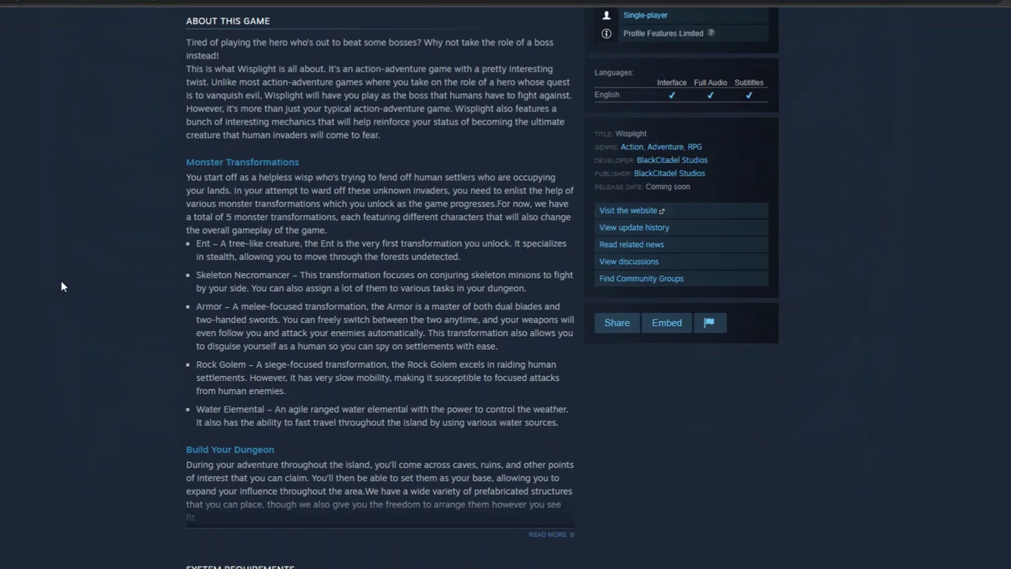
pyautogui.scroll(-2, 61, 280)
pyautogui.scroll(-3, 62, 286)
# - Bring up ELDEN RING's store page and its System Requirements section for comparison
pyautogui.click(253, 367)
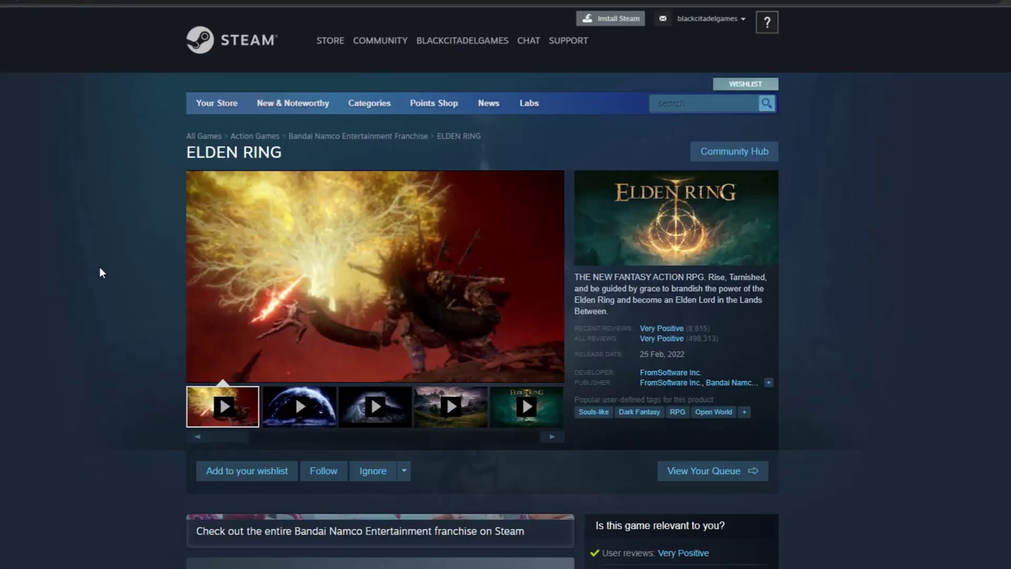
pyautogui.scroll(-5, 101, 272)
pyautogui.scroll(-6, 100, 268)
pyautogui.scroll(-4, 100, 269)
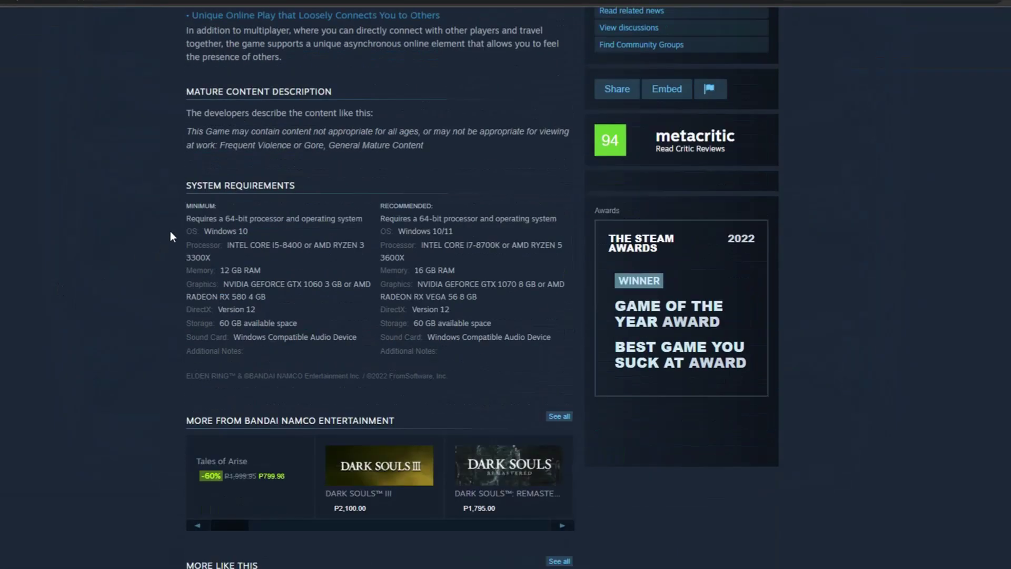
pyautogui.scroll(1, 170, 236)
pyautogui.moveTo(183, 246); pyautogui.dragTo(524, 420)
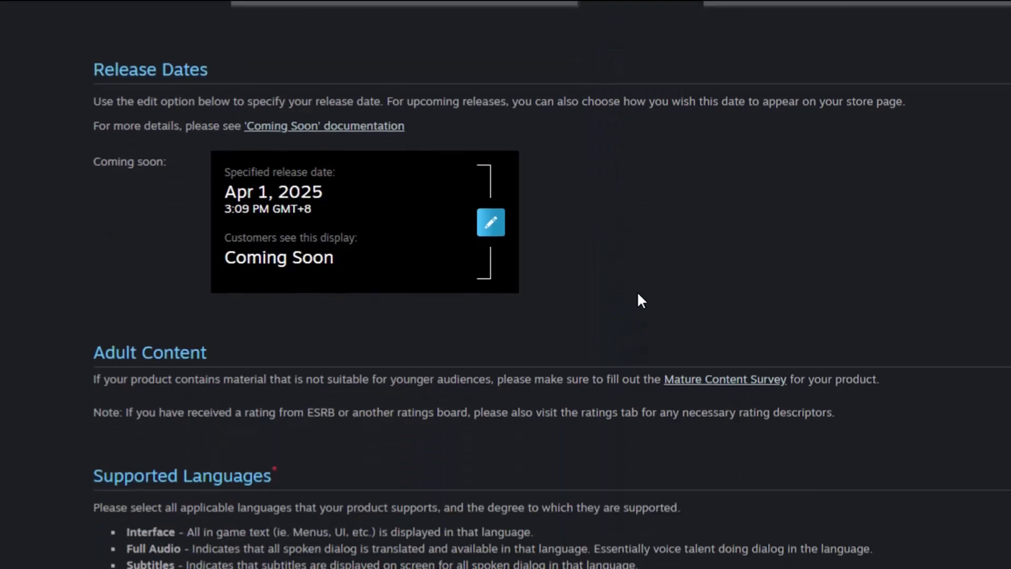
# - Set the release date to April 1, 2025, publicly displayed as Coming Soon
pyautogui.click(495, 229)
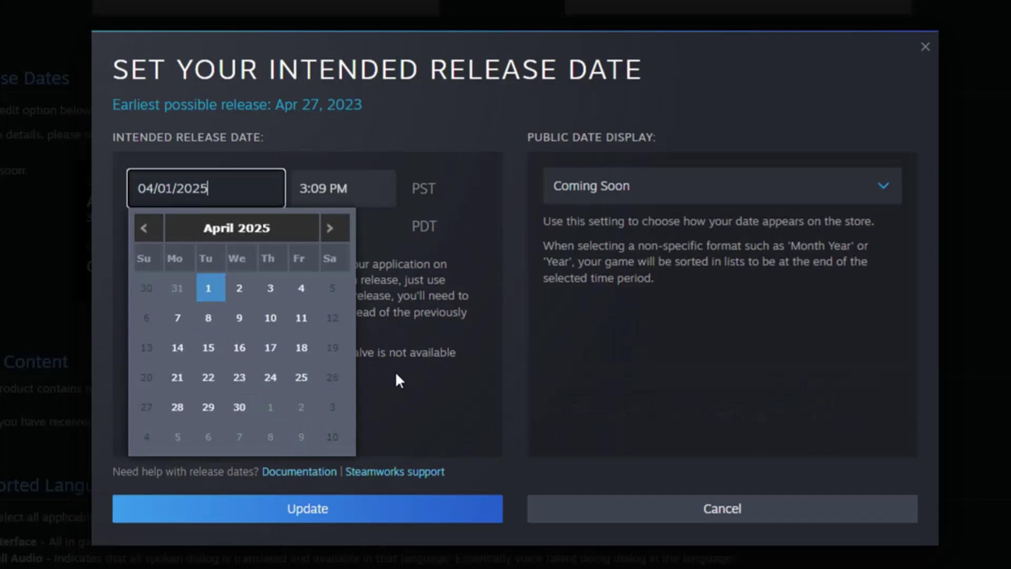
pyautogui.click(465, 201)
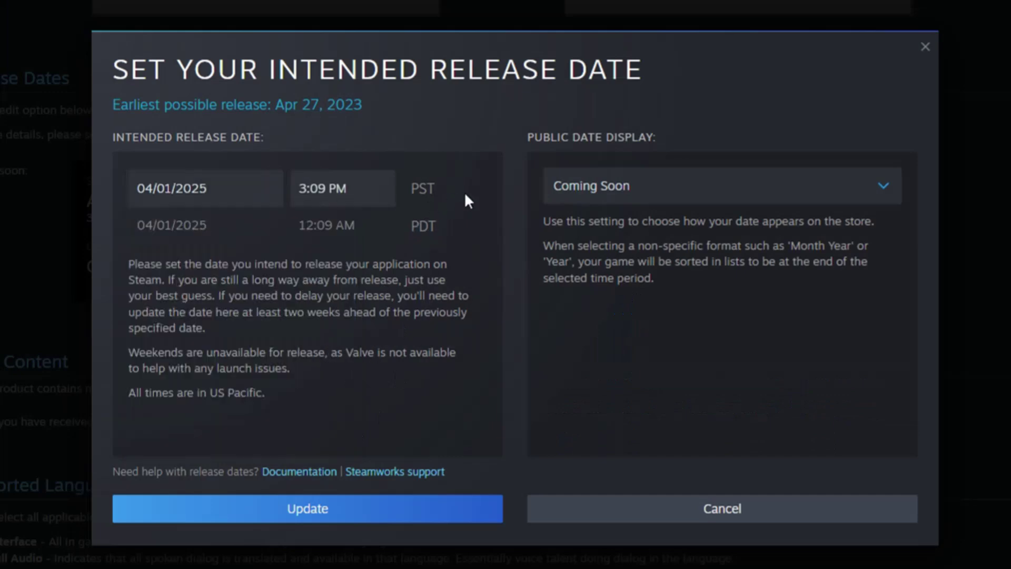
pyautogui.click(746, 181)
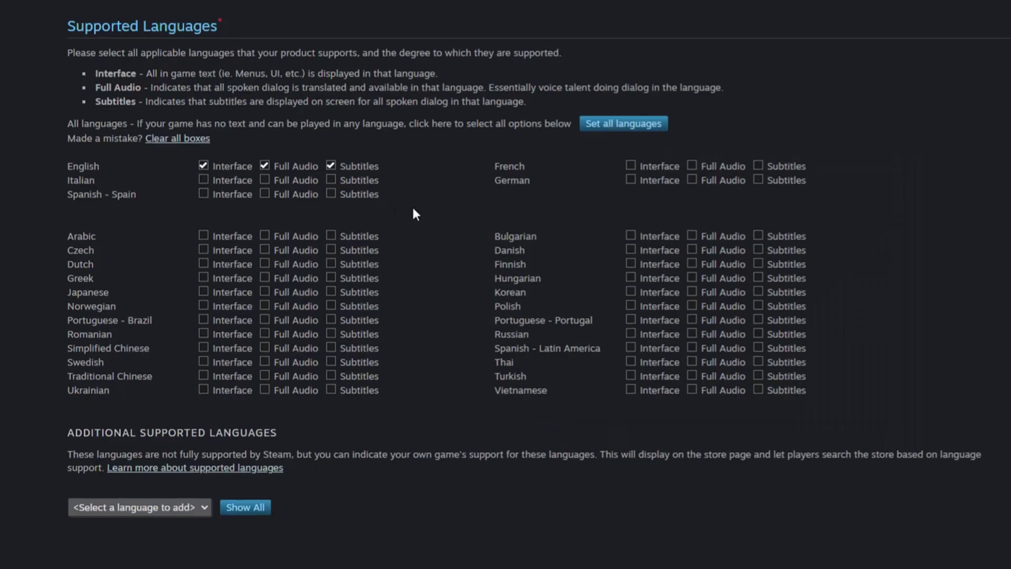
# - Scroll down to the English, Single-player and RPG, Action, Adventure genre settings
pyautogui.scroll(-8, 413, 213)
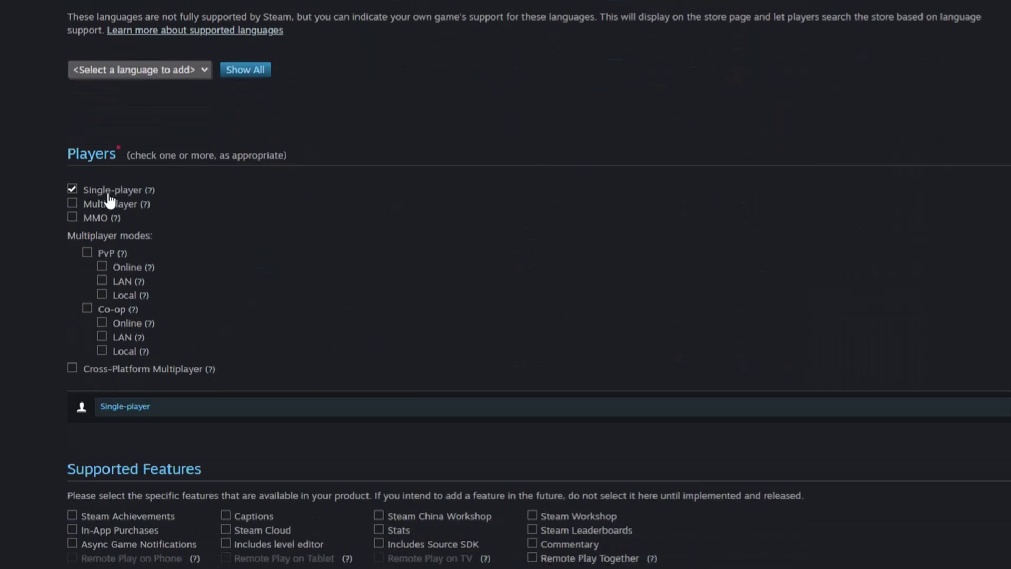
pyautogui.scroll(-7, 261, 226)
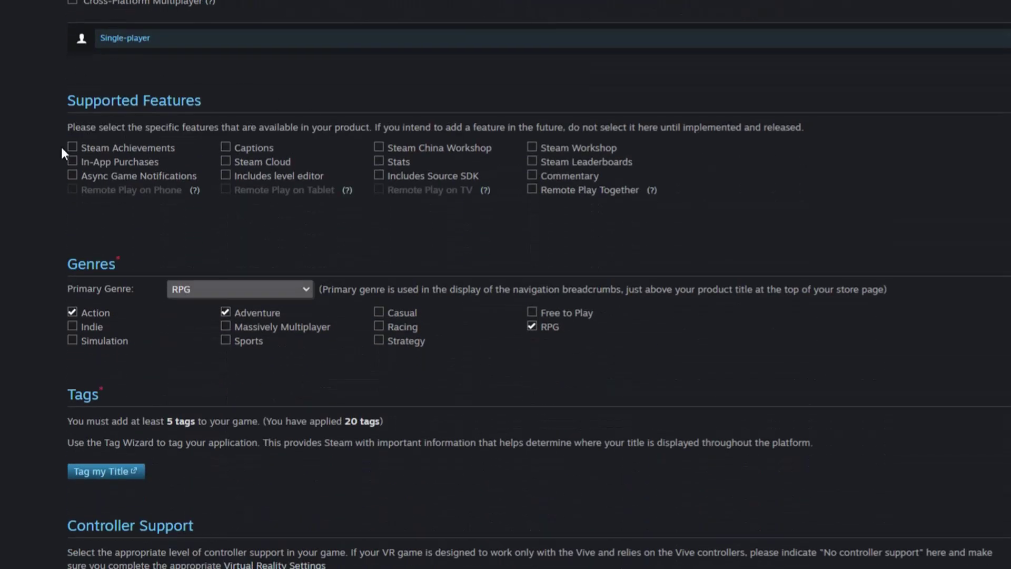
pyautogui.scroll(-2, 16, 169)
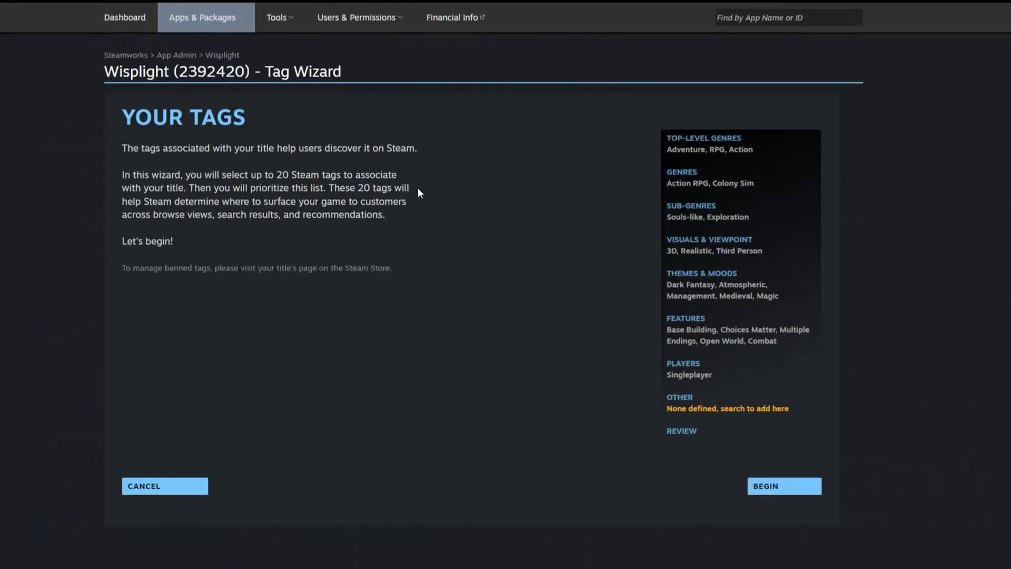
# - Review the 20-tag list led by Action RPG, Dark Fantasy and Souls-like, then publish it
pyautogui.scroll(2, 418, 190)
pyautogui.scroll(-2, 473, 263)
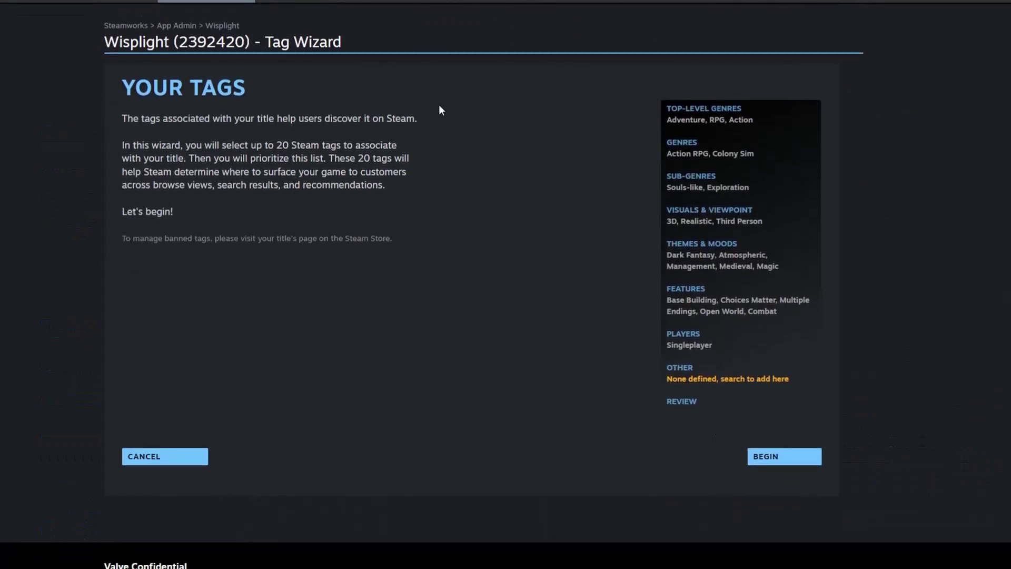
pyautogui.scroll(2, 527, 185)
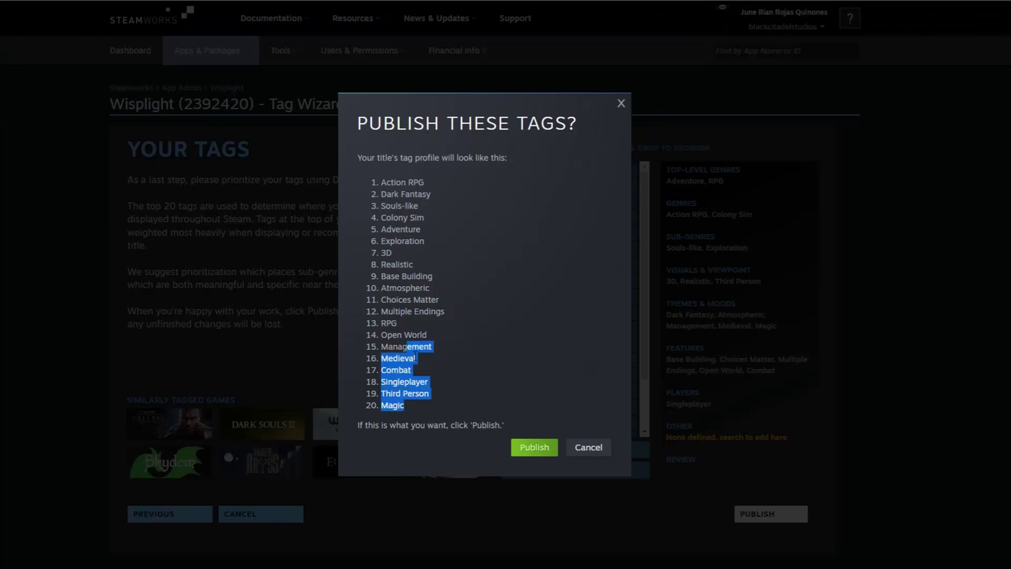
pyautogui.click(520, 324)
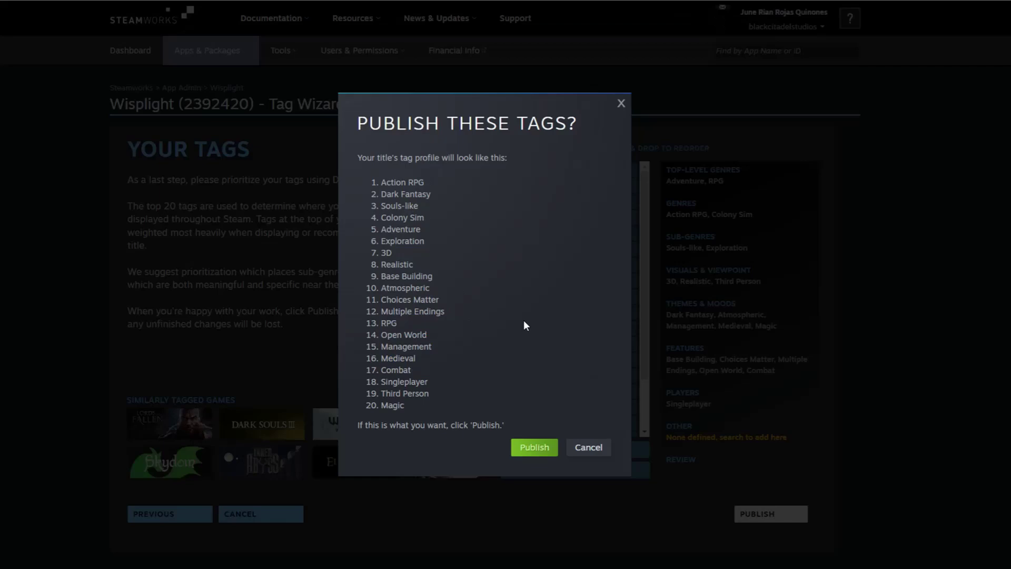
pyautogui.click(538, 452)
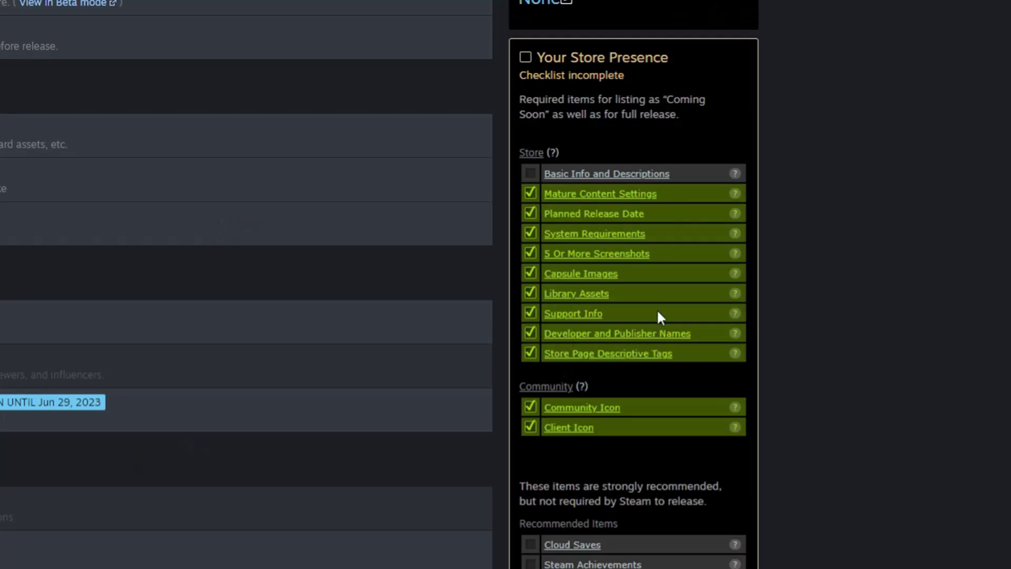
pyautogui.click(589, 193)
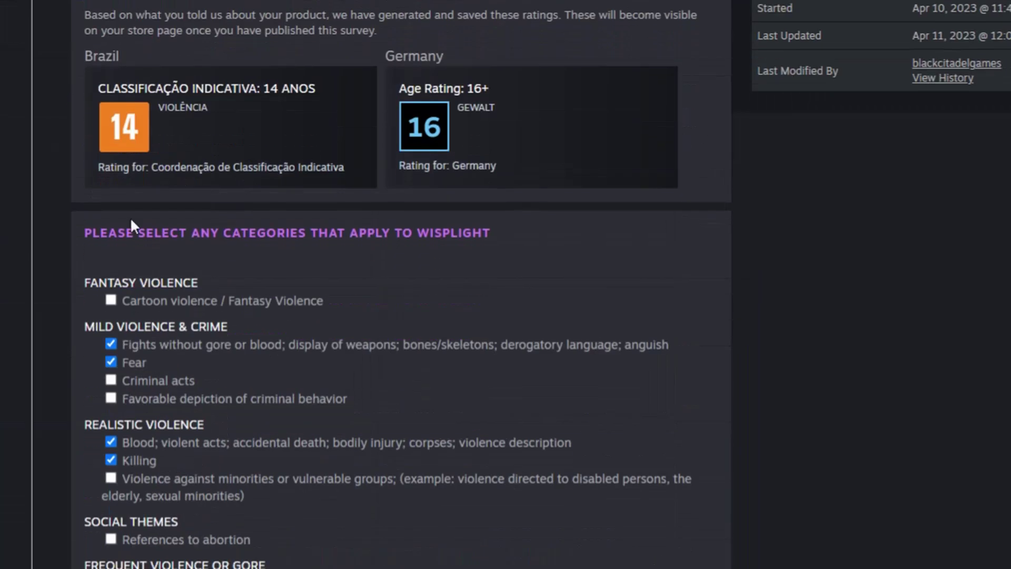
pyautogui.scroll(-2, 131, 217)
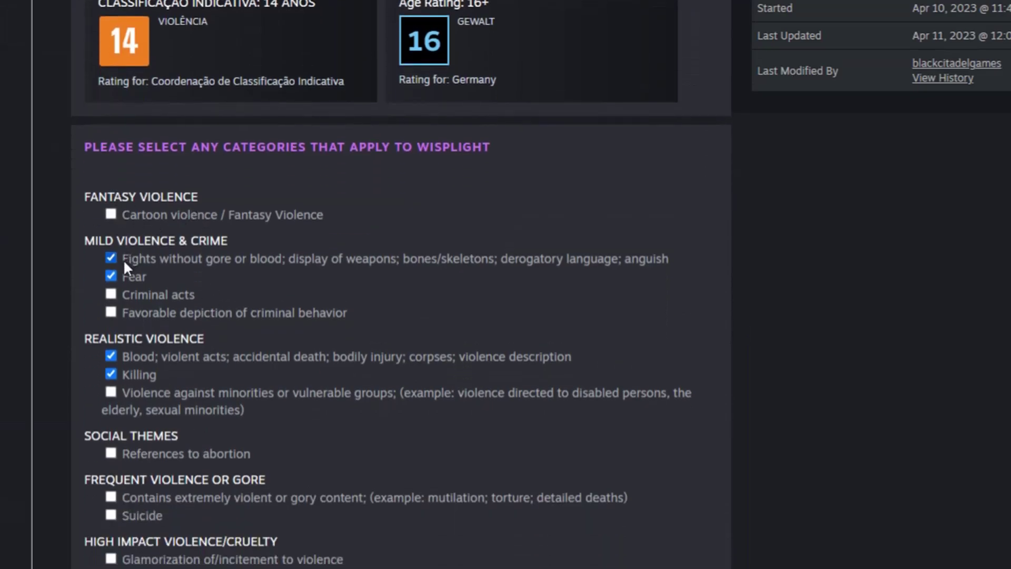
pyautogui.scroll(-5, 119, 401)
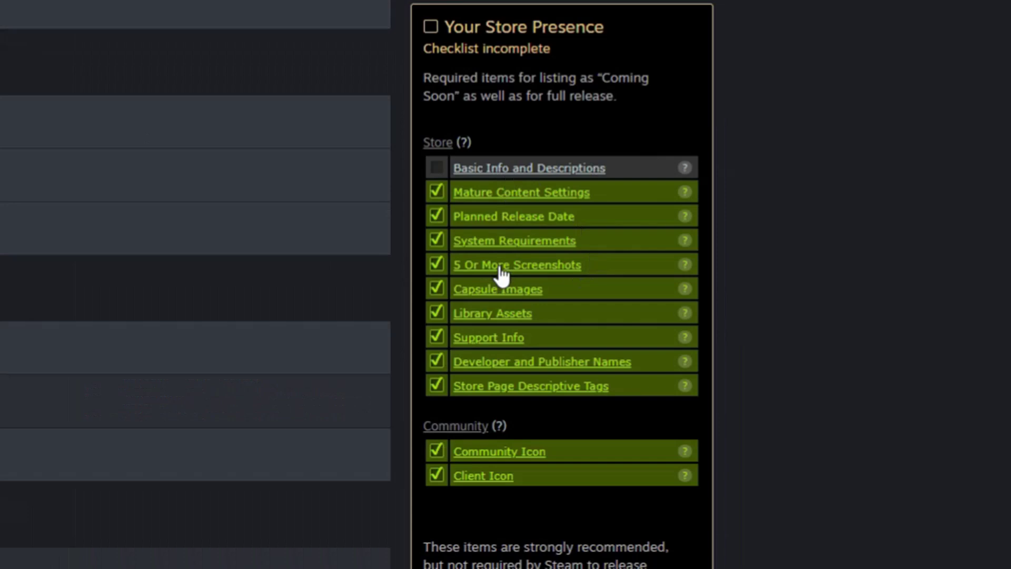
# - Go to Capsule Images and scroll past the capsule art to the five gameplay screenshots
pyautogui.click(553, 281)
pyautogui.scroll(-5, 77, 260)
pyautogui.scroll(-3, 62, 228)
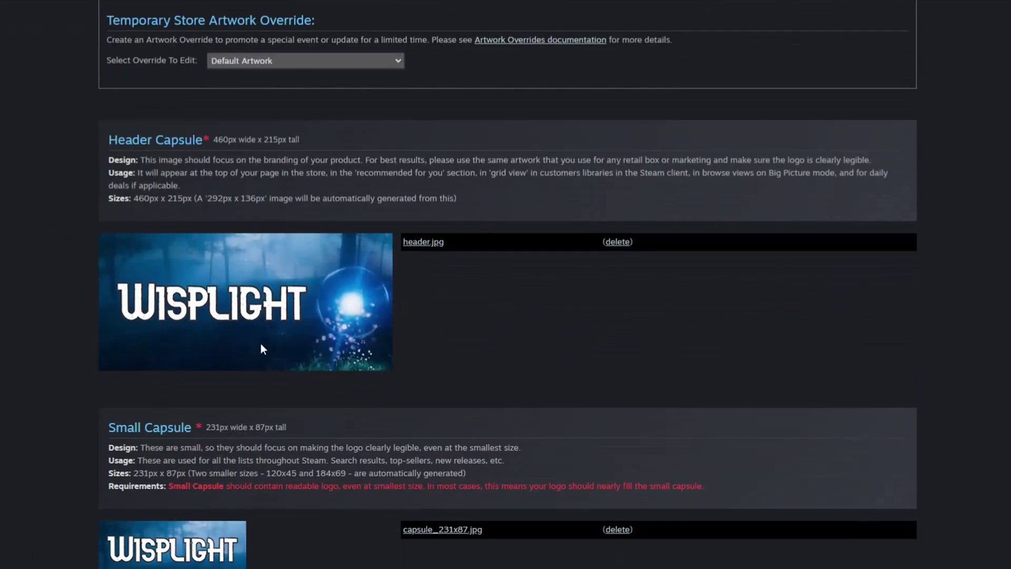
pyautogui.scroll(-4, 261, 343)
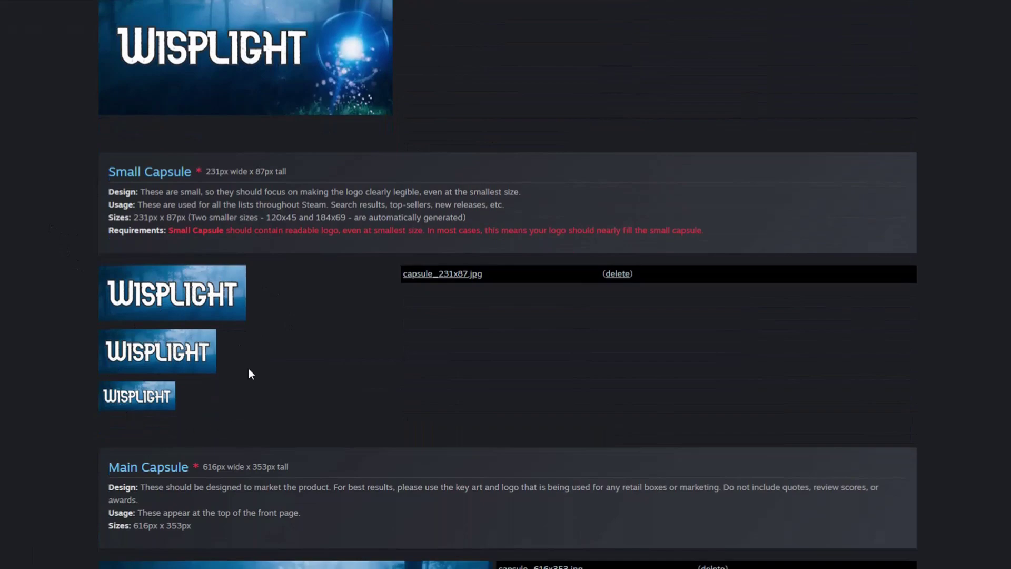
pyautogui.scroll(-2, 177, 289)
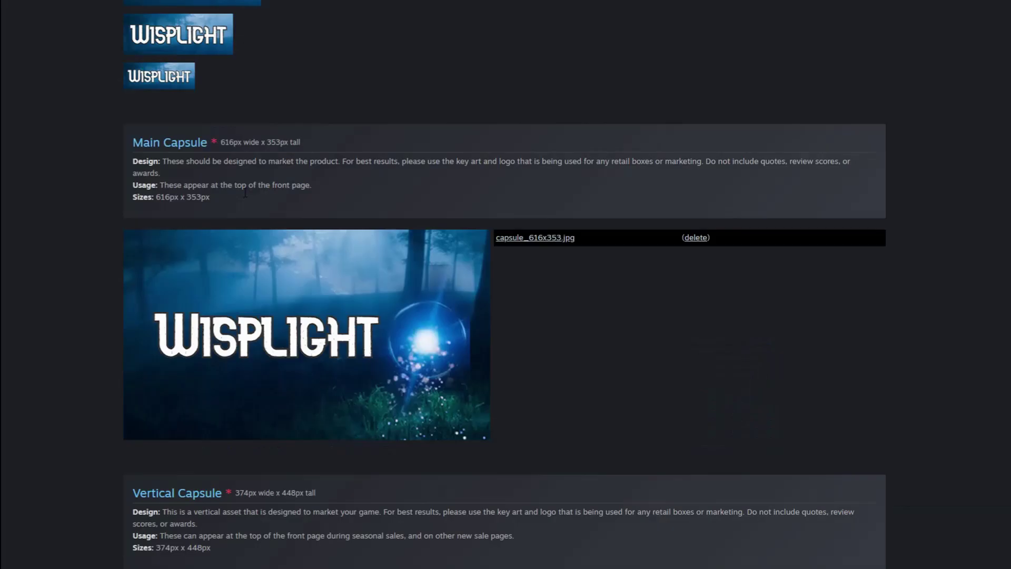
pyautogui.scroll(-2, 216, 179)
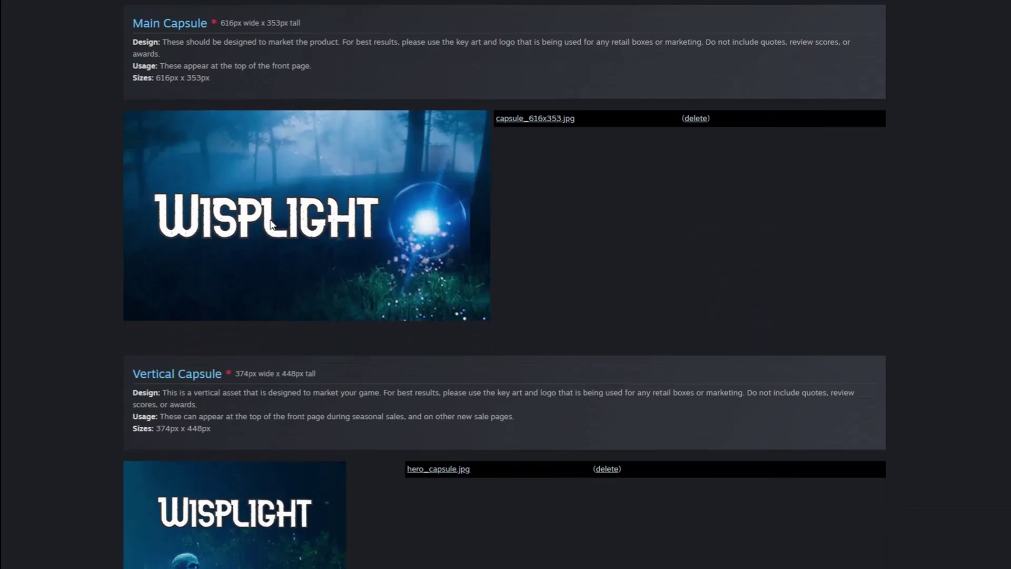
pyautogui.scroll(-5, 270, 224)
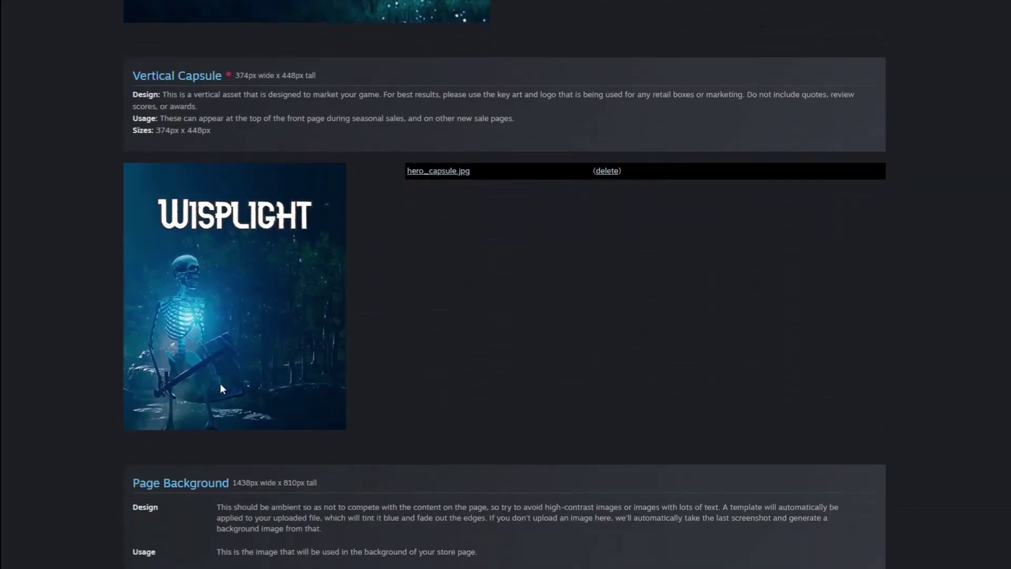
pyautogui.scroll(-3, 140, 212)
pyautogui.scroll(-2, 66, 213)
pyautogui.scroll(-9, 66, 213)
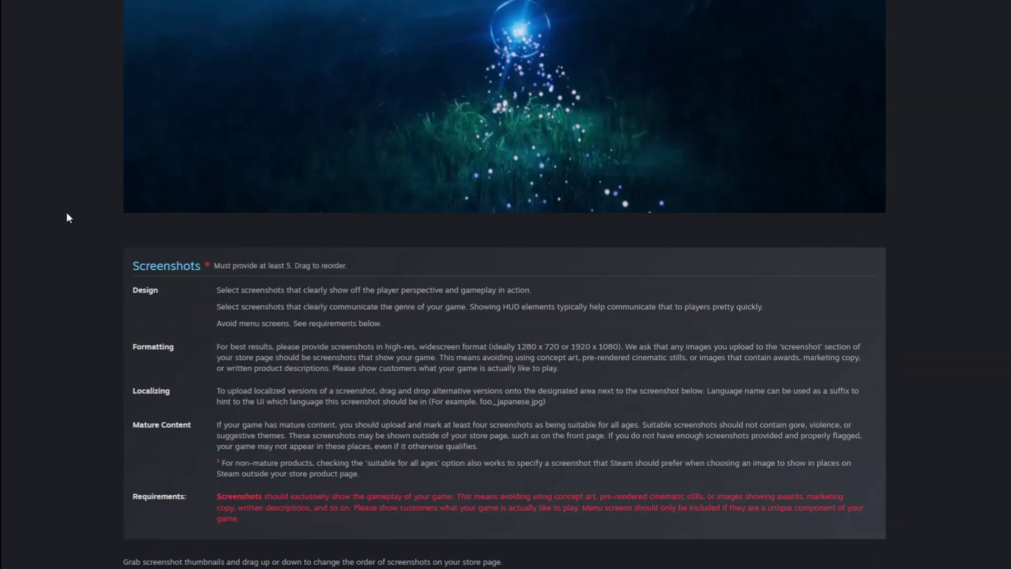
pyautogui.scroll(-6, 66, 213)
pyautogui.scroll(-2, 66, 213)
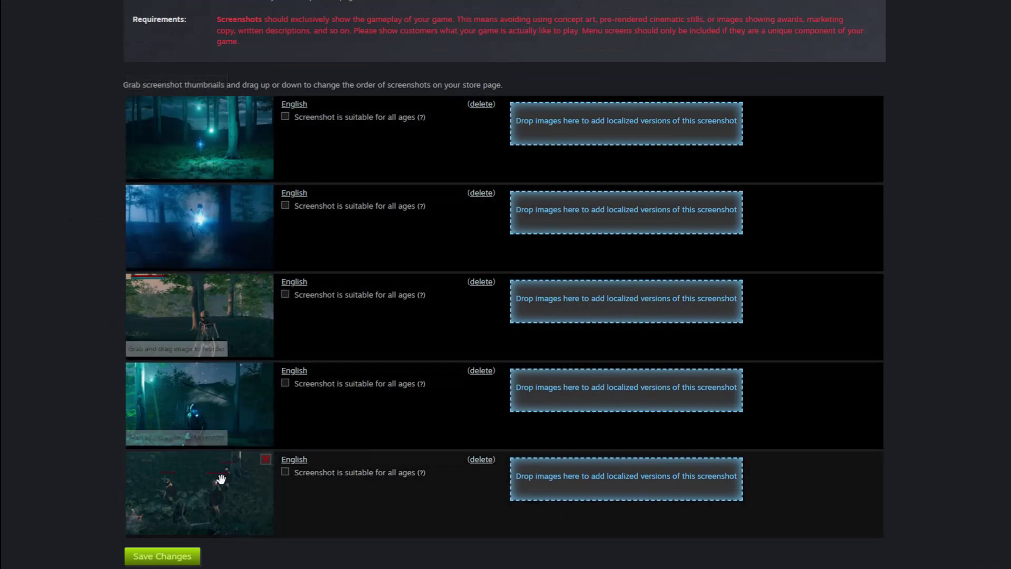
pyautogui.scroll(-1, 12, 270)
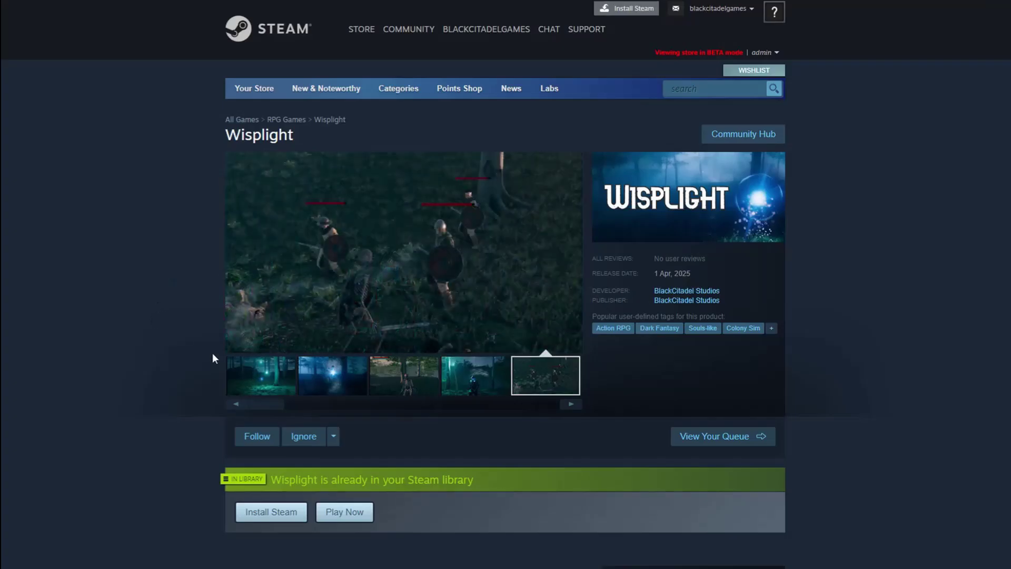
# - Show the first forest screenshot in Wisplight's gallery and advance to the skeleton screenshot
pyautogui.click(261, 385)
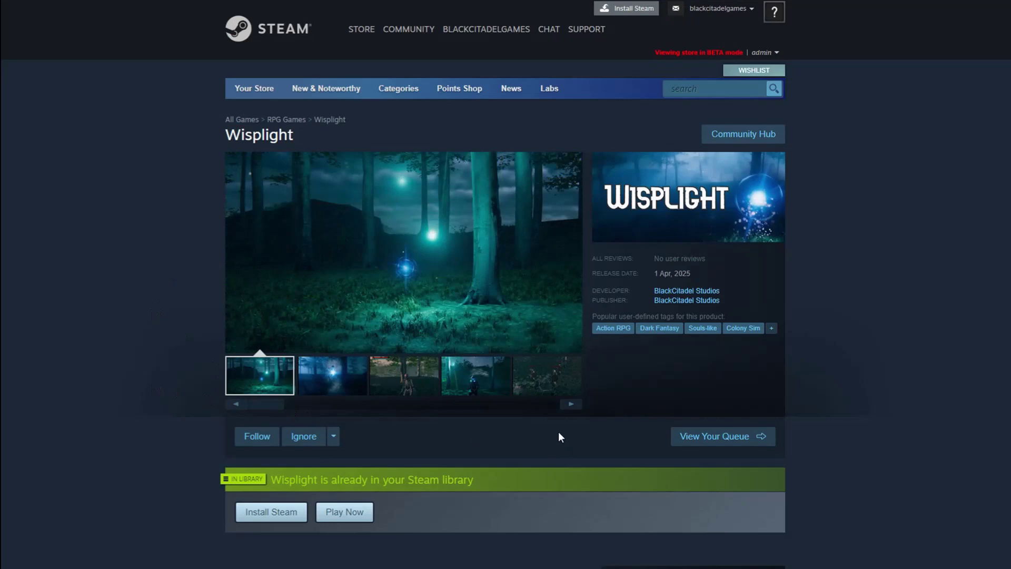
pyautogui.click(579, 406)
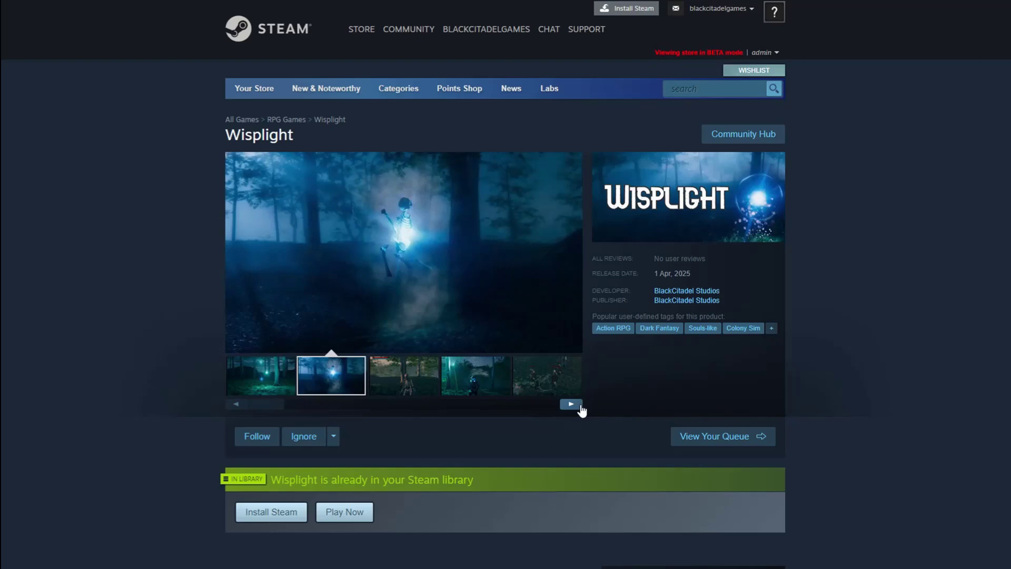
pyautogui.click(580, 406)
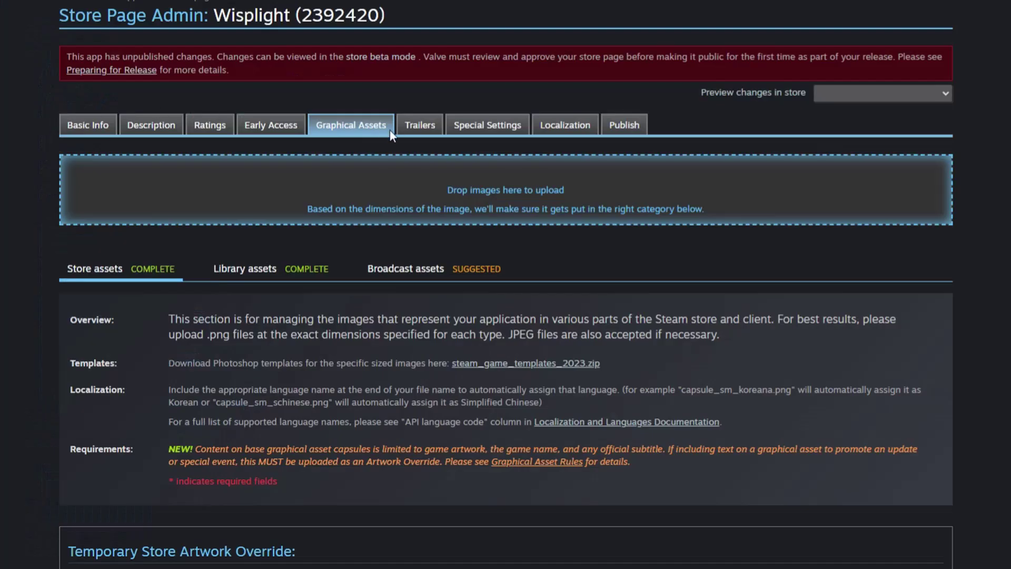
# - Switch to the Library assets tab and review the Library Capsule, Hero and Logo uploads
pyautogui.click(254, 277)
pyautogui.scroll(-7, 241, 371)
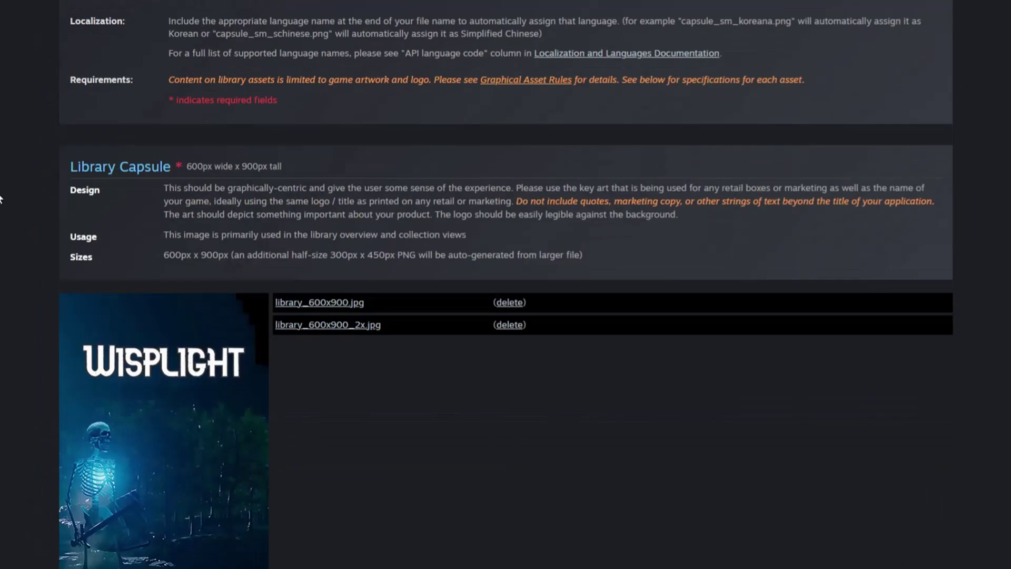
pyautogui.scroll(-4, 441, 207)
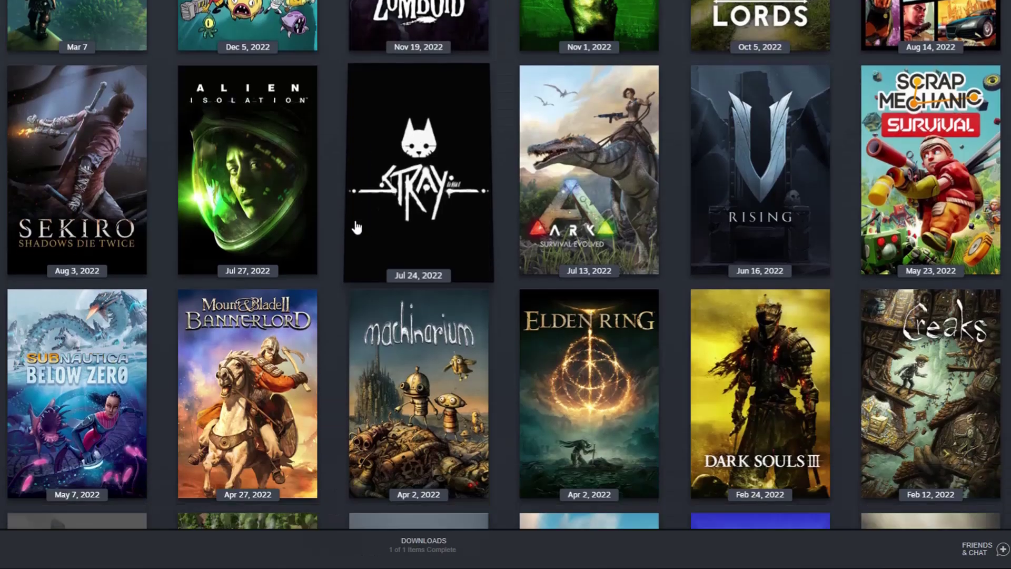
pyautogui.scroll(-4, 351, 226)
pyautogui.scroll(-4, 339, 225)
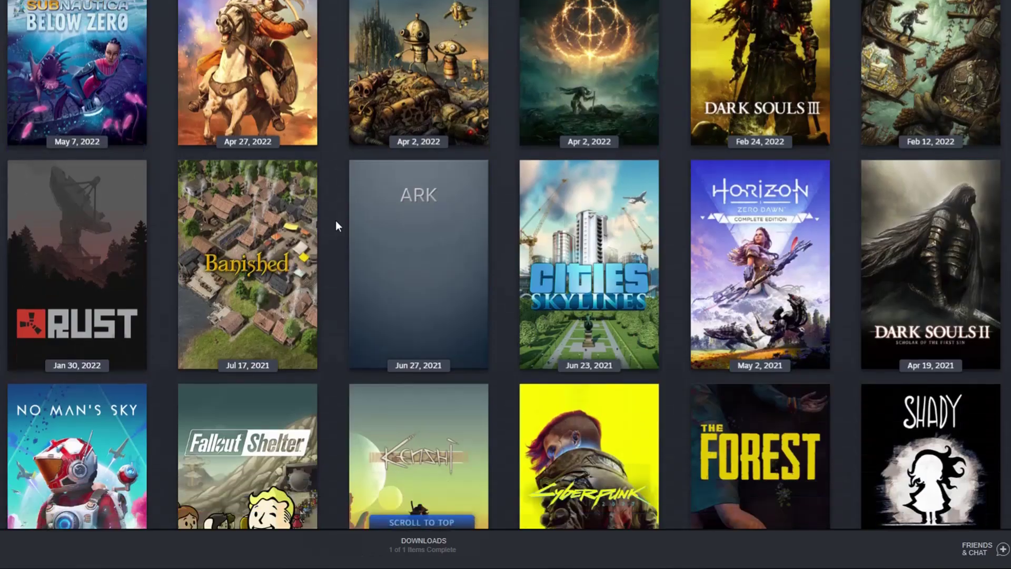
pyautogui.scroll(-4, 336, 221)
pyautogui.scroll(-5, 336, 221)
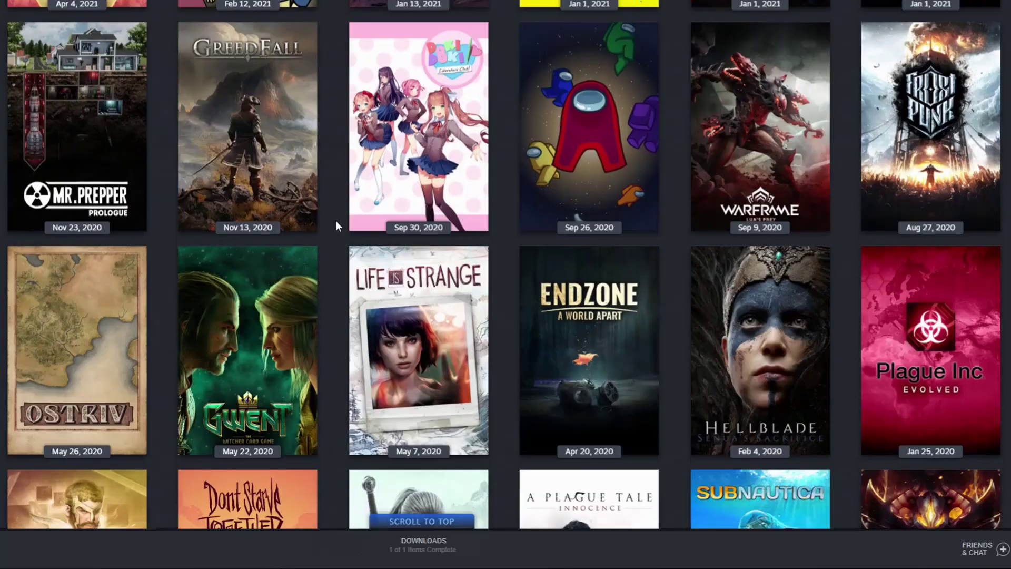
pyautogui.scroll(-4, 335, 221)
pyautogui.scroll(-4, 334, 222)
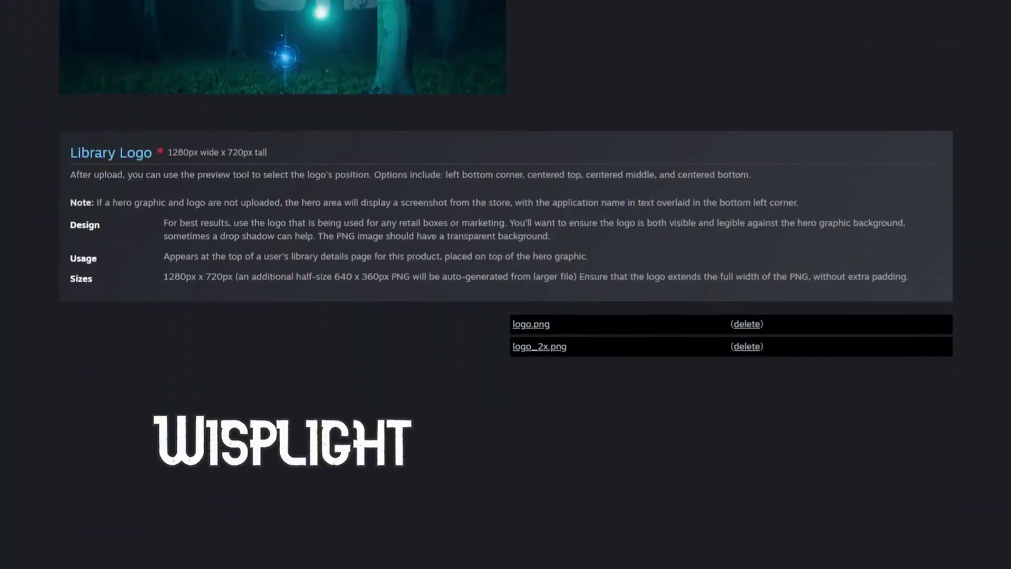
pyautogui.scroll(-3, 337, 223)
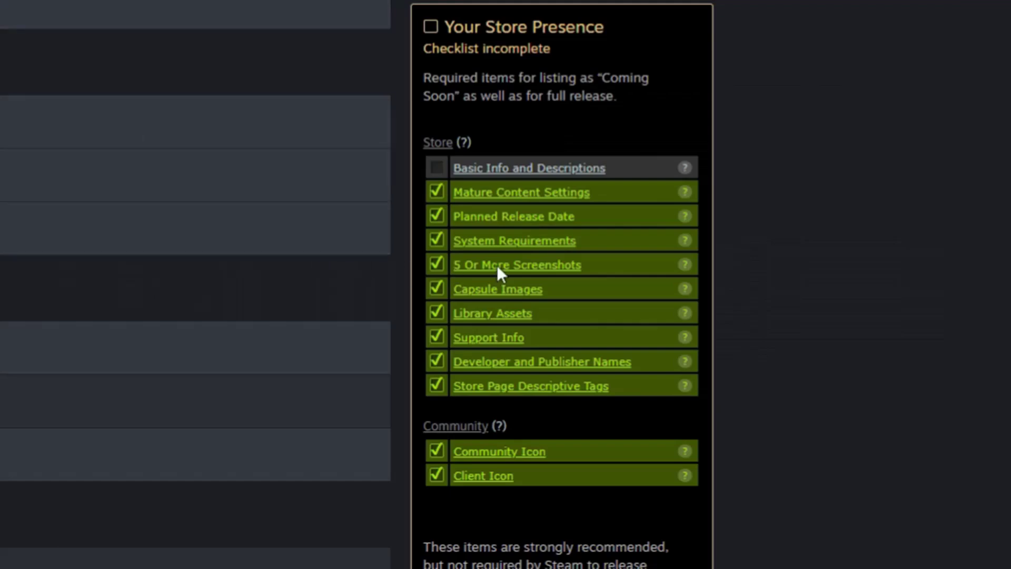
# - In the About This Game editor, select lowercase heading letters, starting with 'monster Transformations'
pyautogui.click(490, 168)
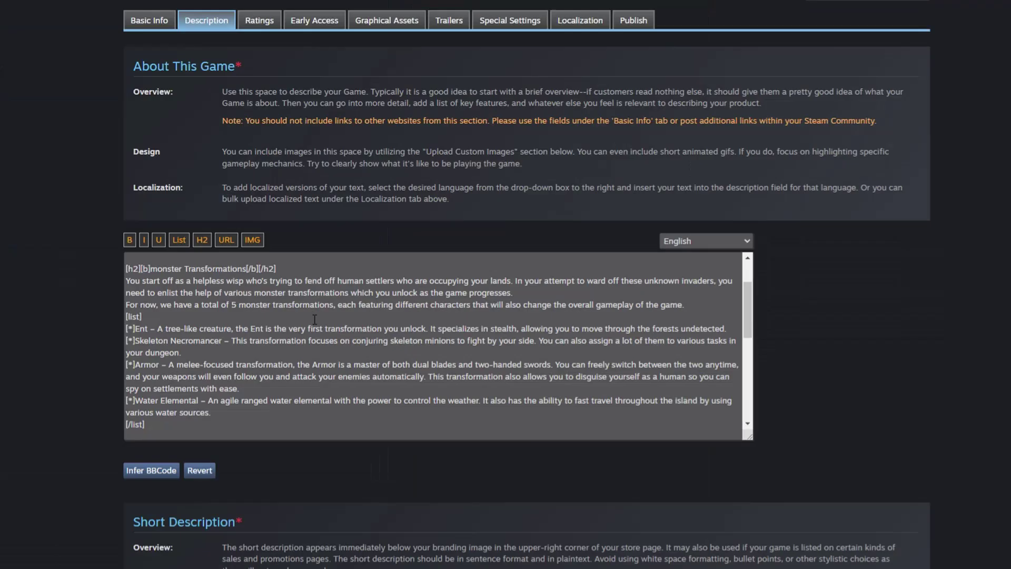
pyautogui.click(166, 269)
pyautogui.moveTo(158, 269); pyautogui.dragTo(150, 269)
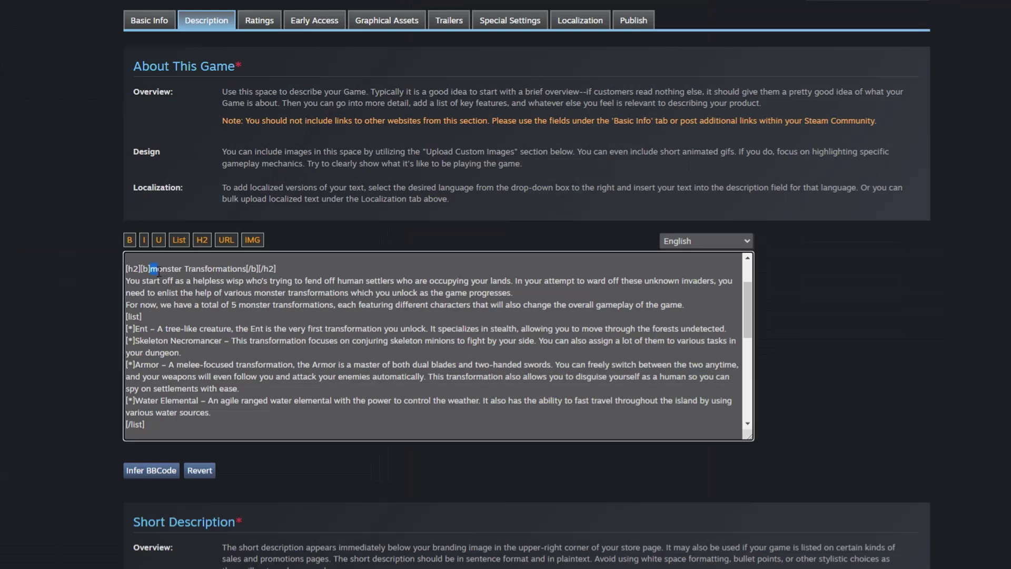
pyautogui.scroll(2, 191, 323)
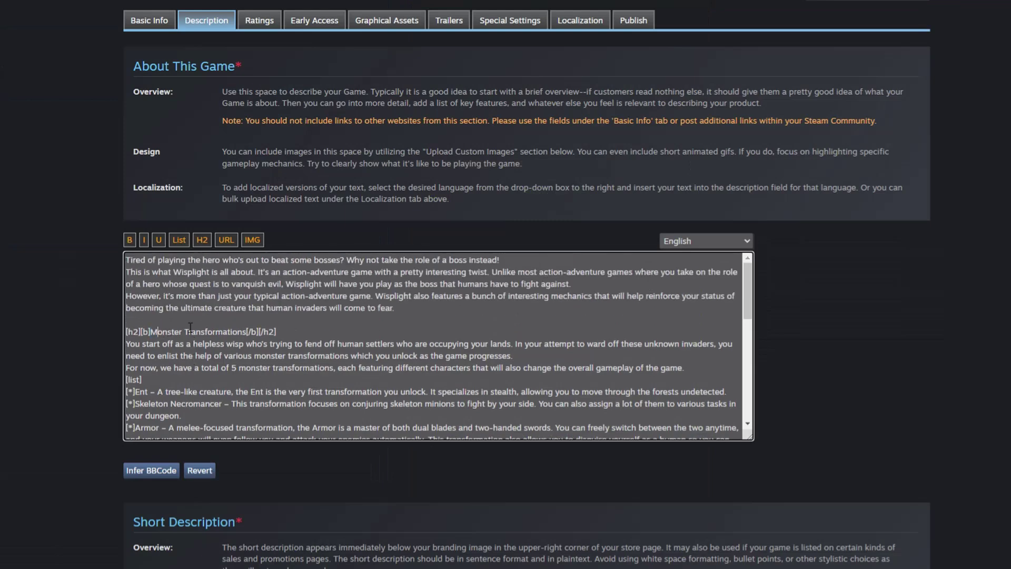
pyautogui.scroll(-5, 180, 322)
pyautogui.scroll(-1, 180, 323)
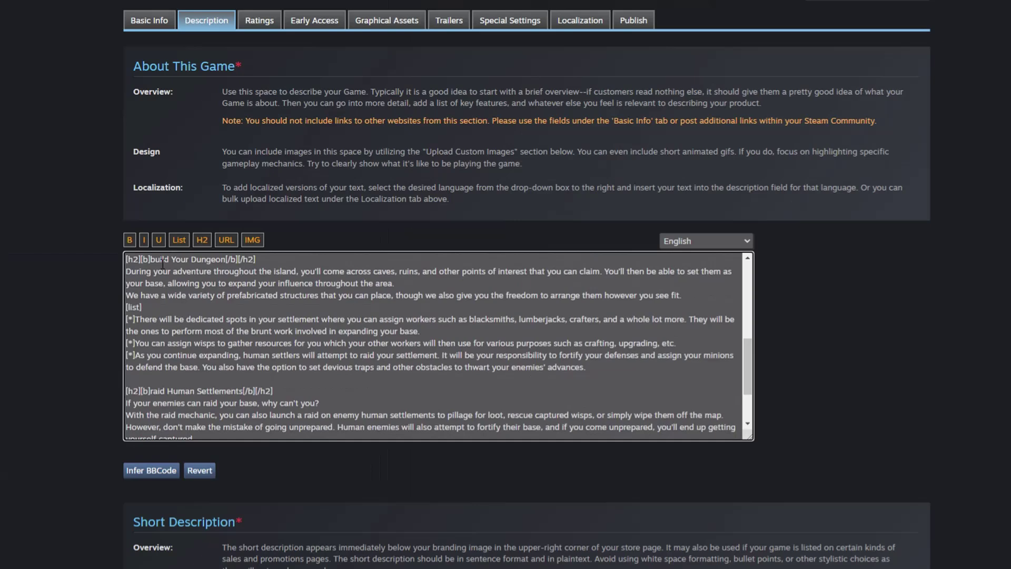
pyautogui.moveTo(157, 268); pyautogui.dragTo(158, 266)
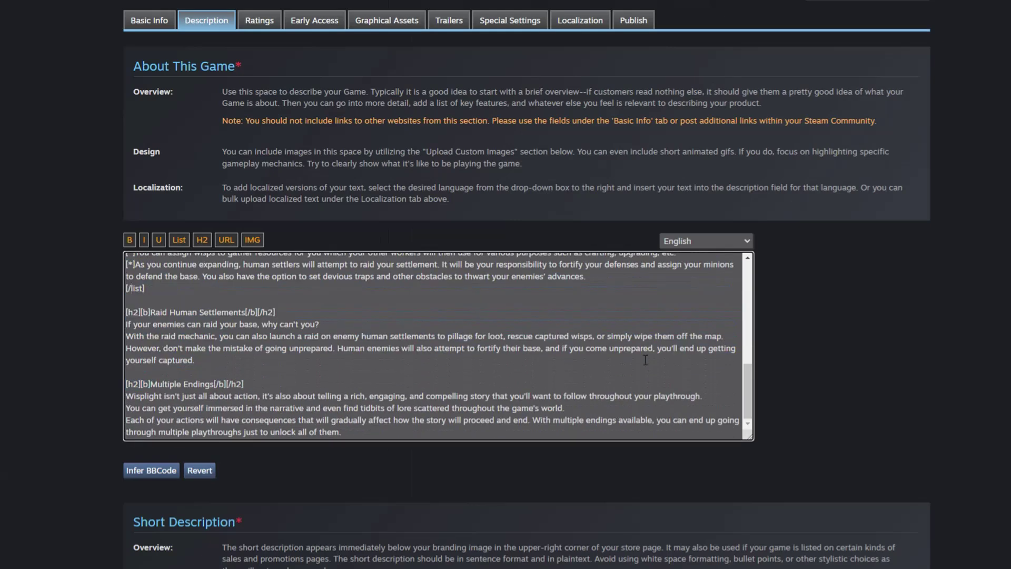
pyautogui.scroll(-5, 775, 380)
pyautogui.scroll(-2, 772, 339)
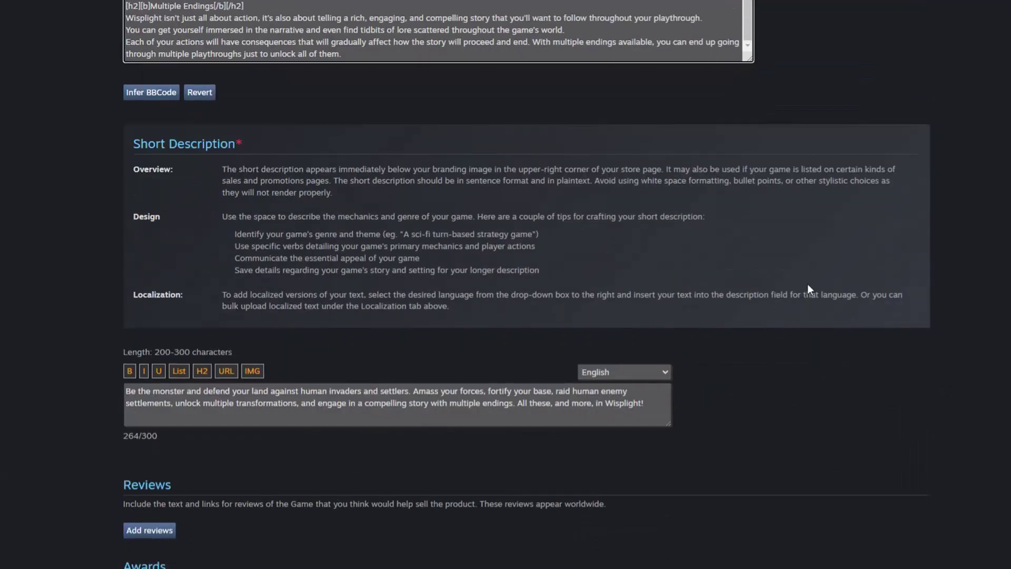
pyautogui.scroll(-2, 829, 270)
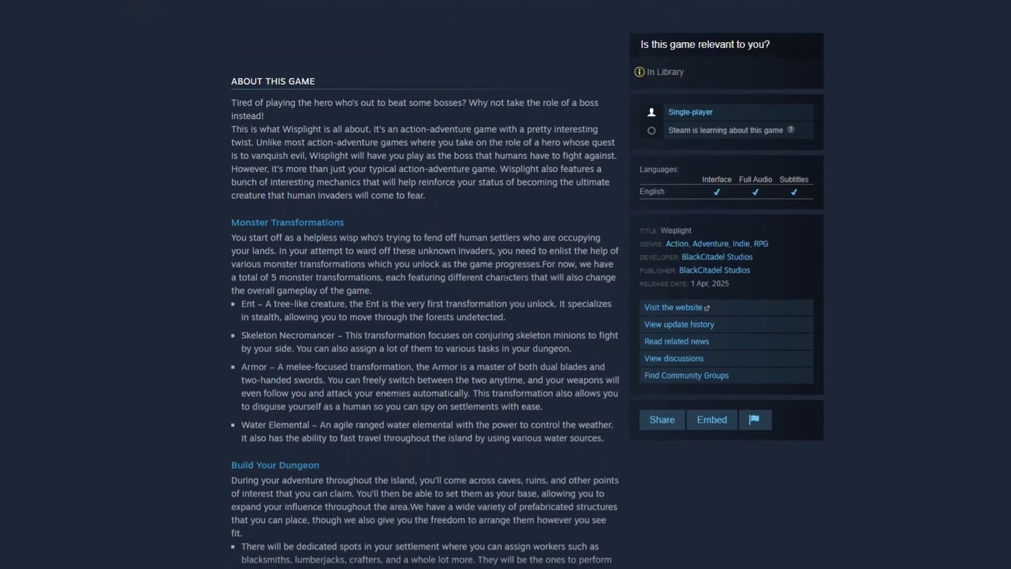
pyautogui.scroll(-1, 505, 267)
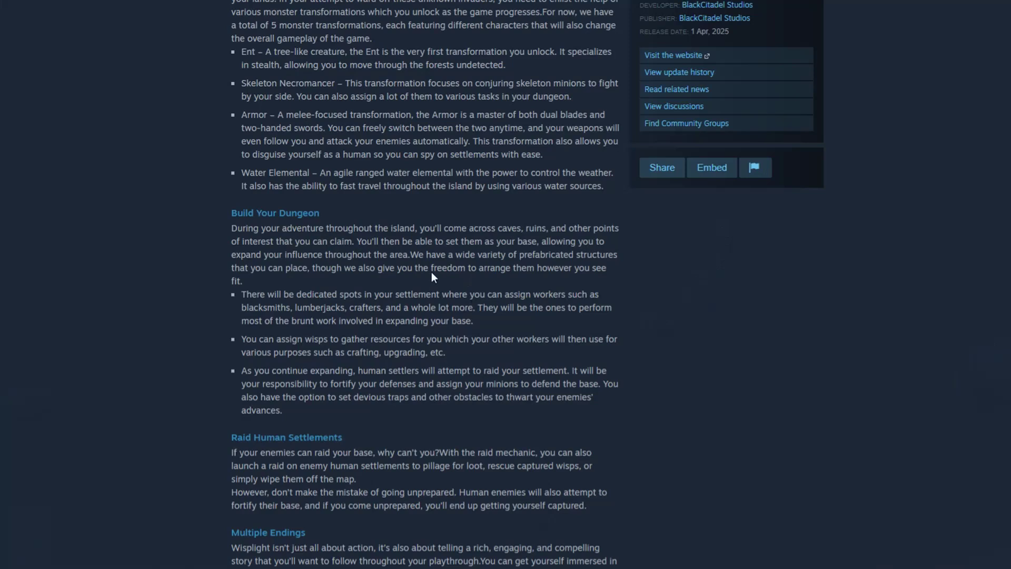
pyautogui.scroll(-3, 494, 200)
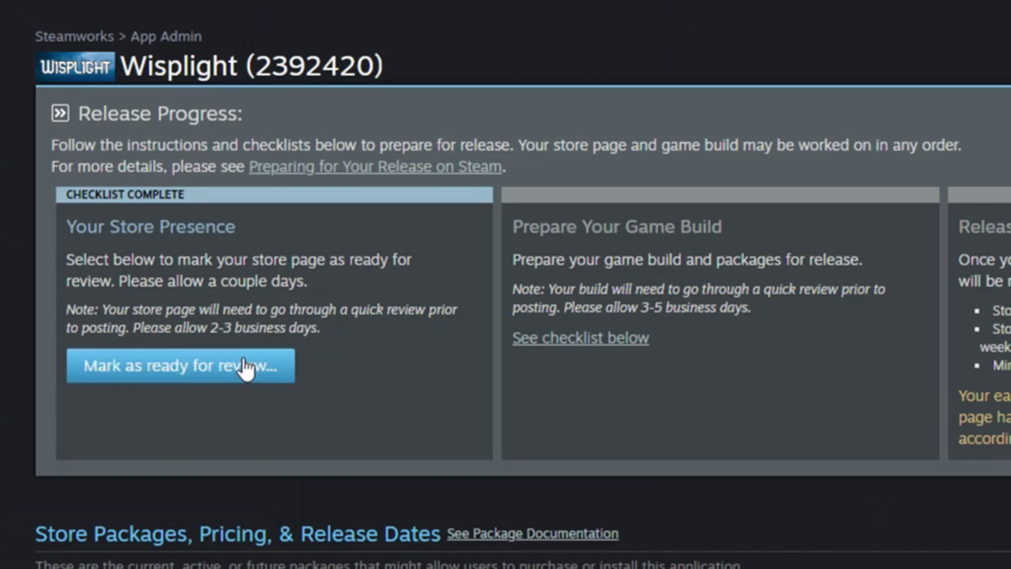
# - Mark Wisplight's completed store presence as ready for Valve review
pyautogui.click(244, 368)
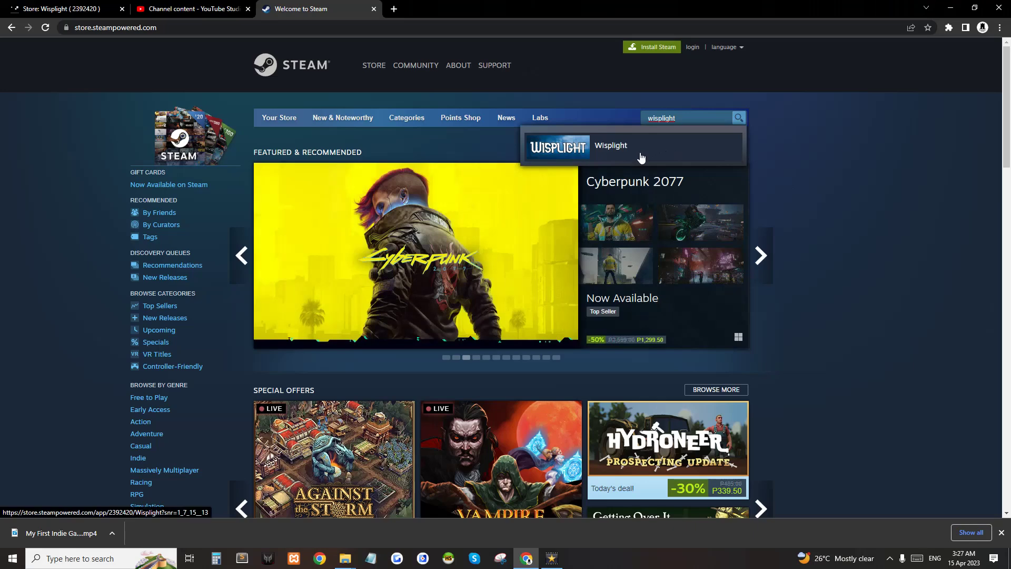
# - Choose the Wisplight search suggestion to reach its Coming soon store page
pyautogui.click(638, 154)
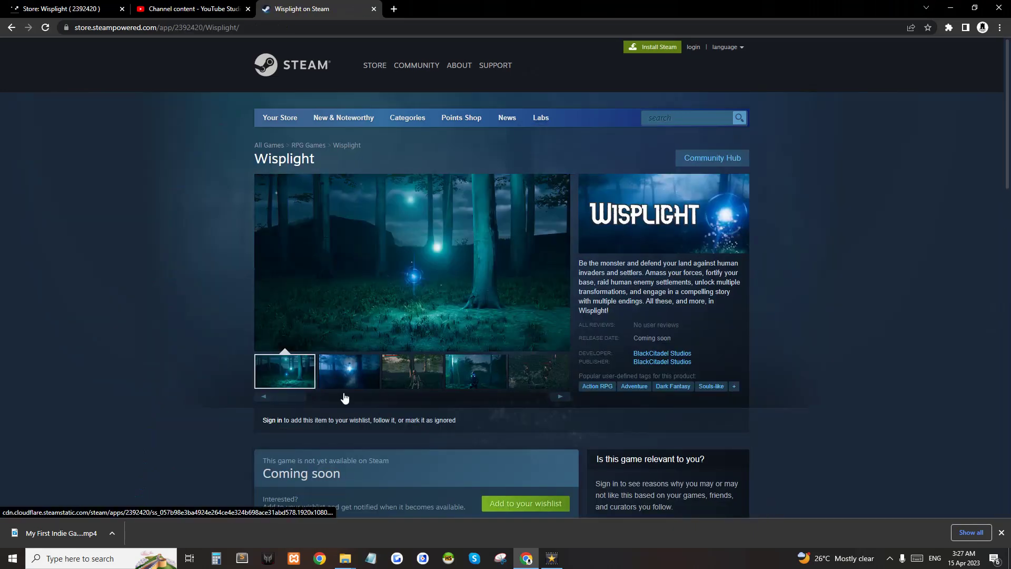